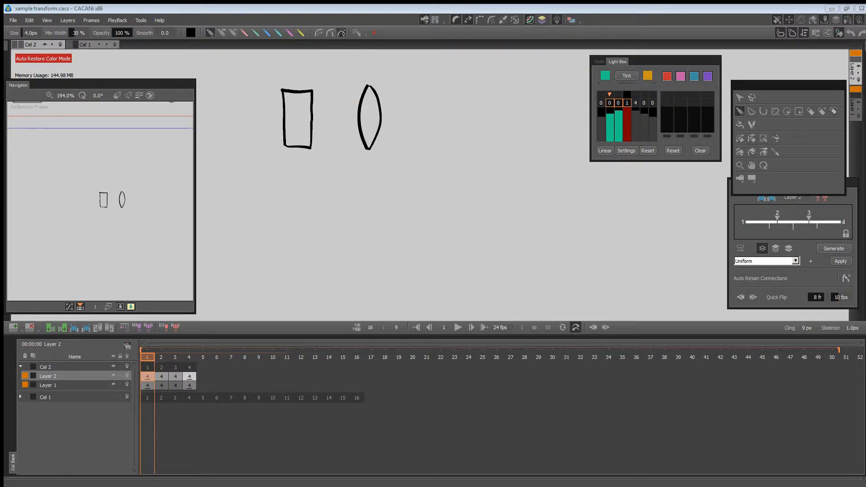
Hide Cel 2 and Cel 1 and collapse the layers of Cel 2 to clear the canvas.
mouse_move(161, 361)
left_mouse_down()
mouse_move(189, 361)
mouse_move(152, 359)
left_mouse_up()
left_click(147, 359)
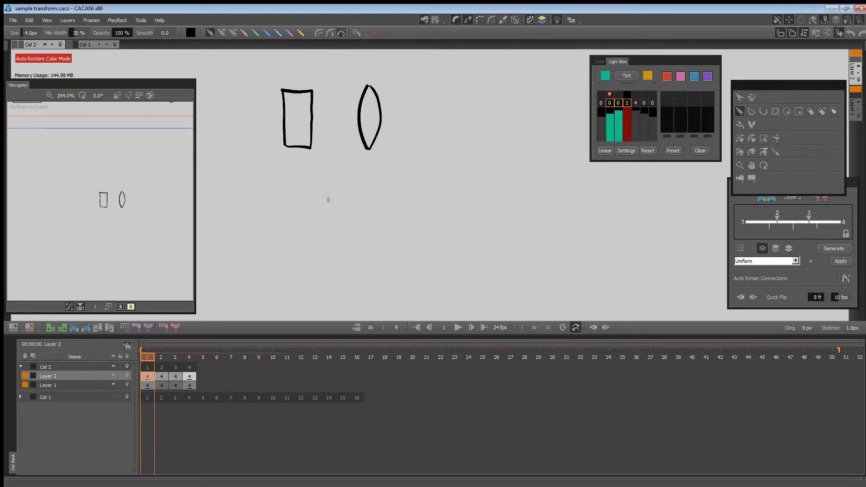
left_click(113, 367)
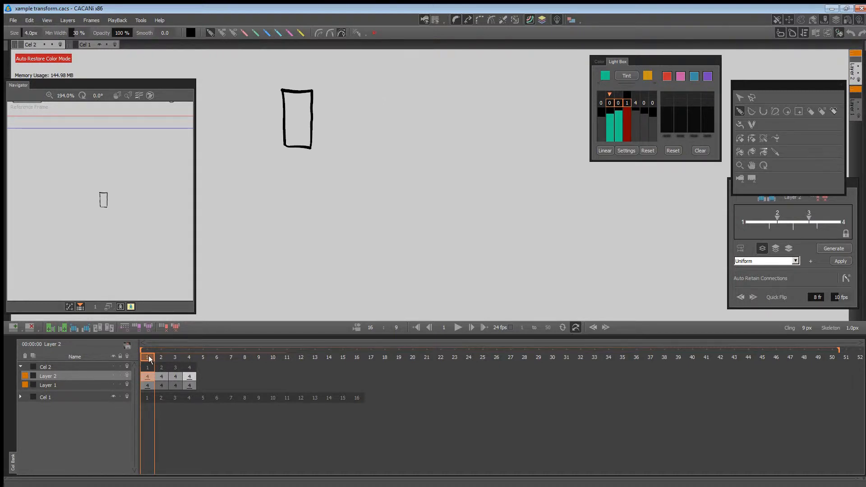
mouse_move(148, 355)
left_mouse_down()
mouse_move(360, 342)
mouse_move(148, 348)
mouse_move(361, 345)
mouse_move(141, 352)
left_mouse_up()
left_click(113, 397)
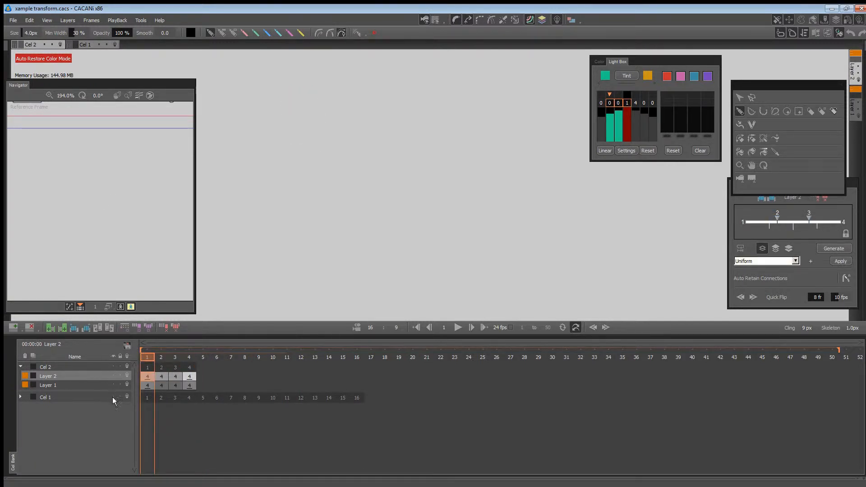
left_click(20, 367)
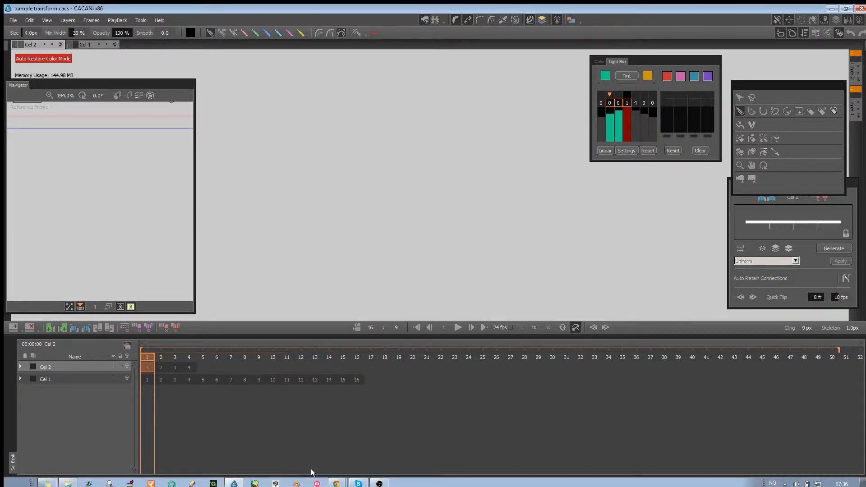
Switch to the browser and play the YouTube video of the shaking character, pausing and resuming to examine its poses.
mouse_move(340, 484)
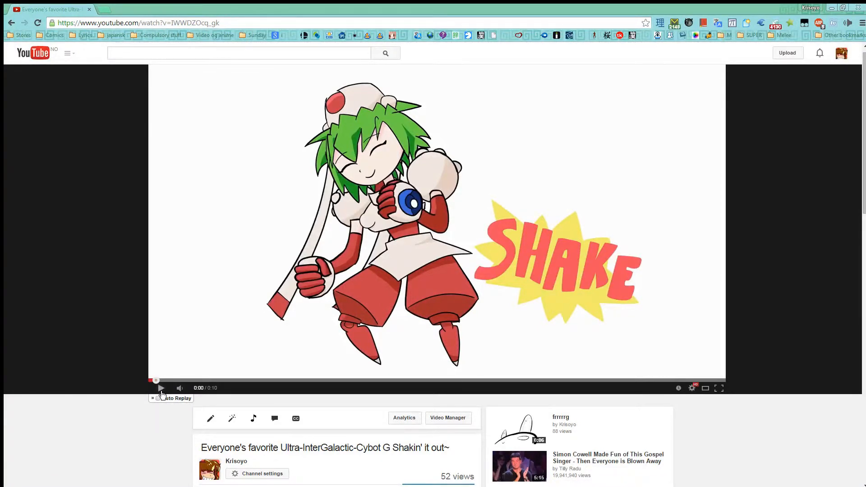
left_click(161, 392)
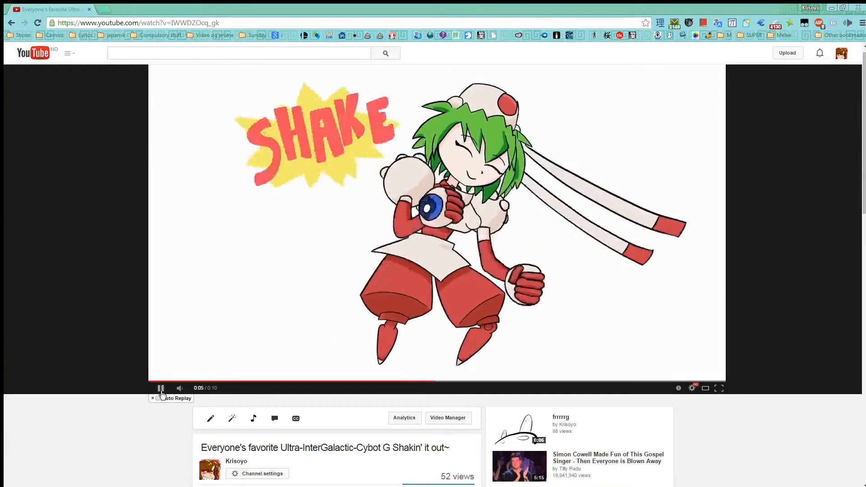
left_click(161, 391)
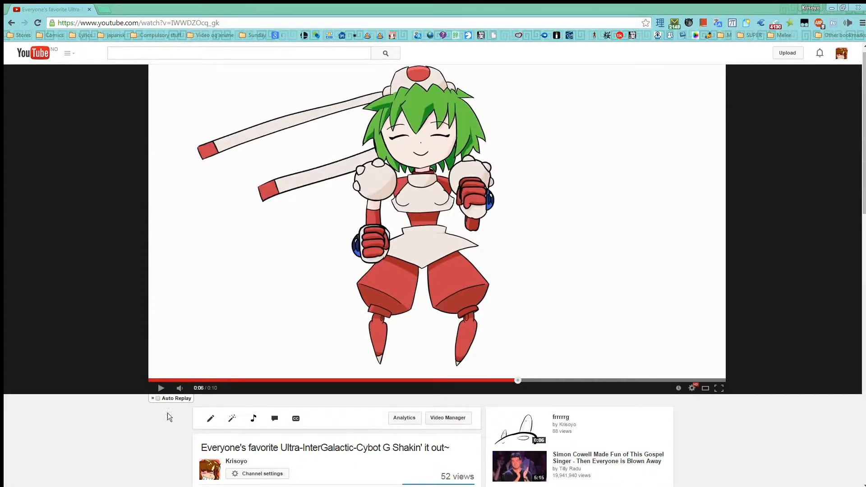
left_click(161, 389)
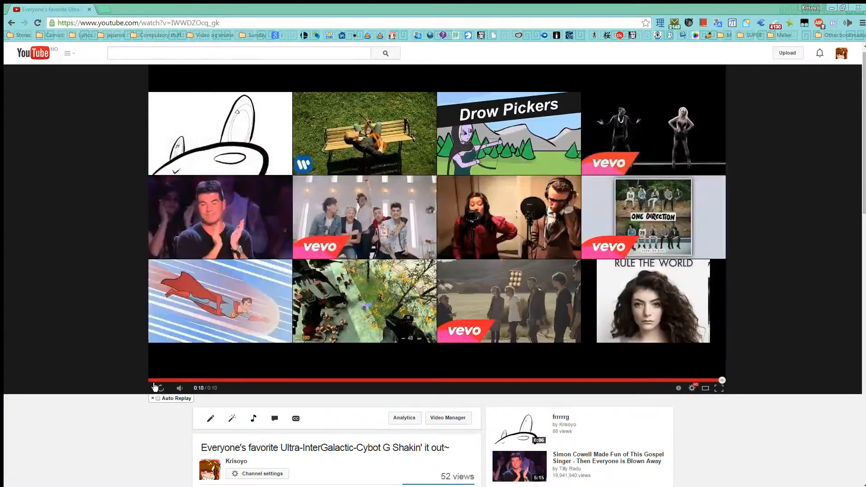
left_click(159, 390)
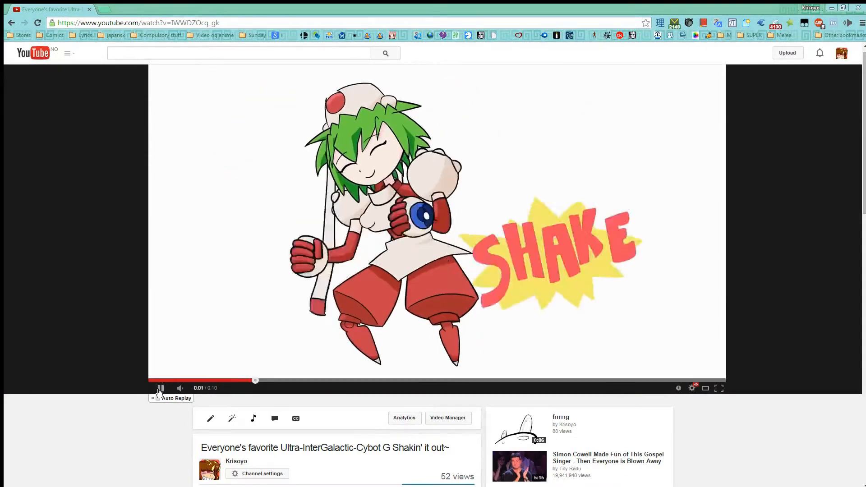
left_click(160, 389)
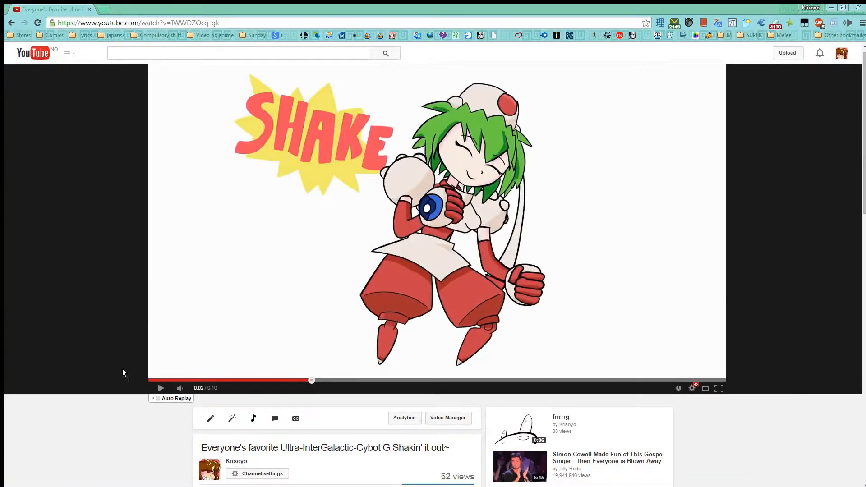
Switch back to the xample transform project in CACANi, add a new cel and activate its Layer 1.
mouse_move(239, 486)
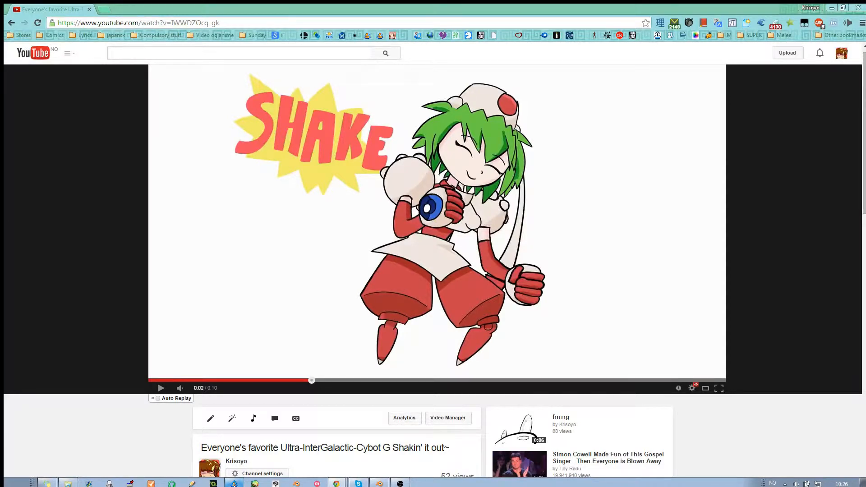
left_click(234, 484)
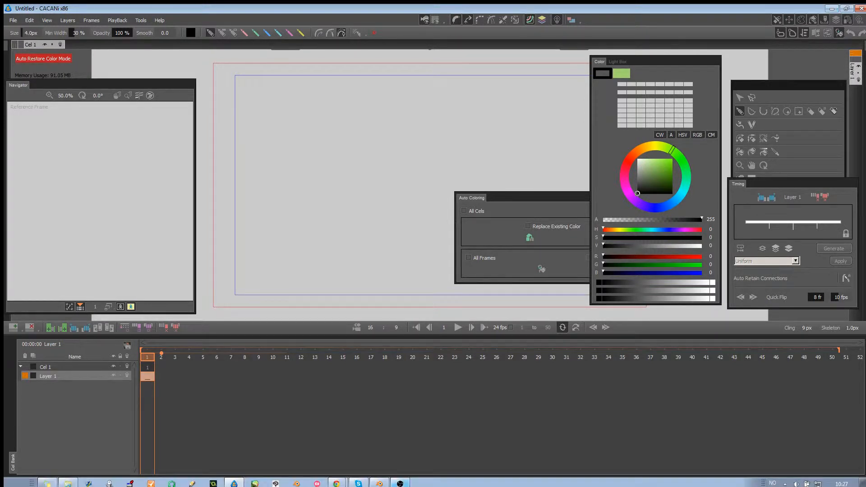
left_click(400, 483)
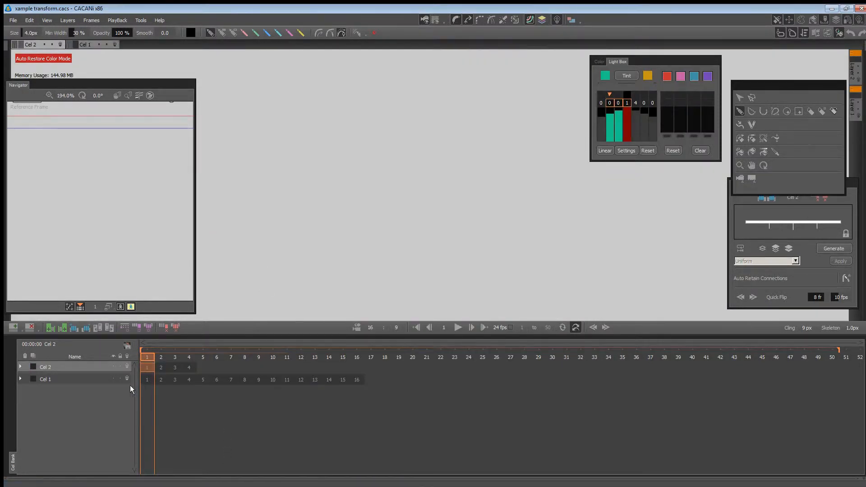
right_click(103, 409)
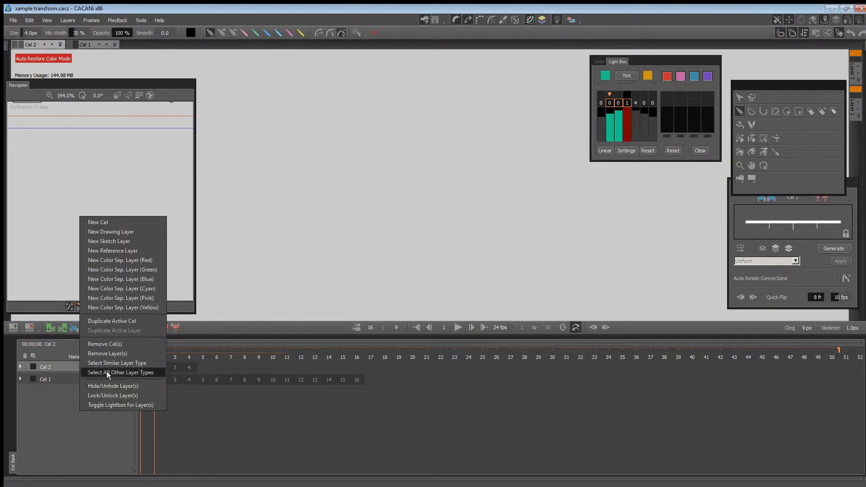
left_click(121, 224)
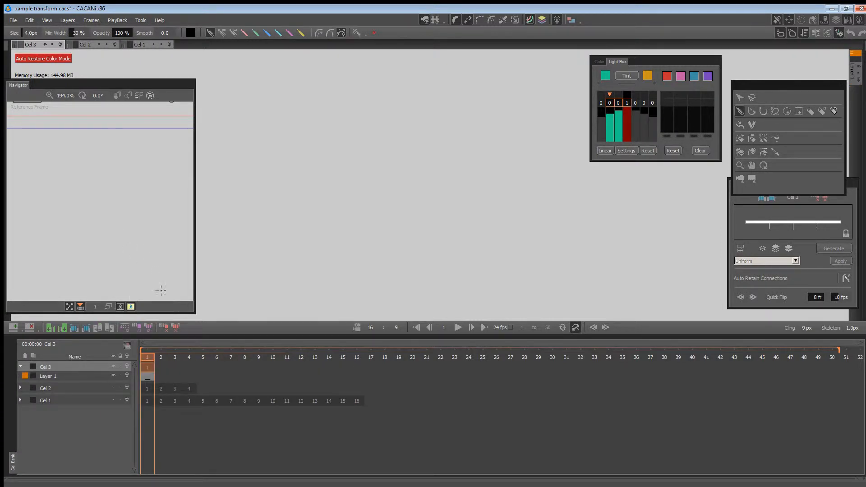
left_click(171, 381)
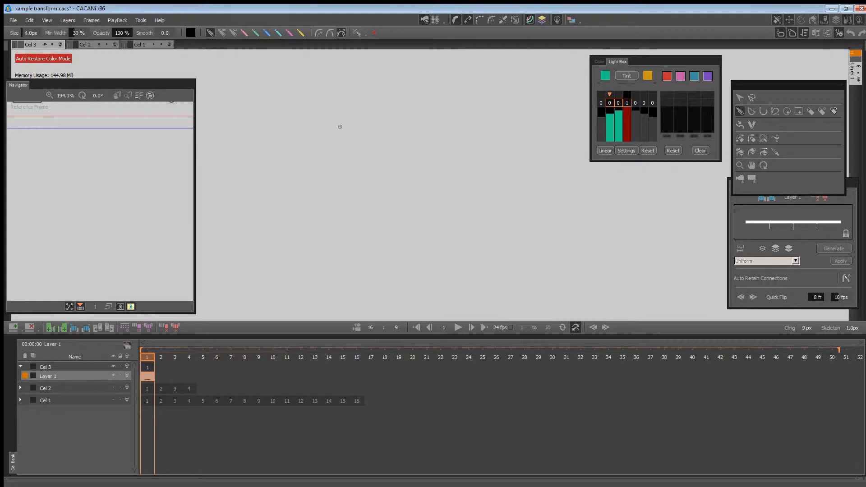
Draw a circle with a tapered arm curving upward from its side on frame 1.
mouse_move(340, 127)
left_mouse_down()
mouse_move(298, 139)
mouse_move(301, 166)
mouse_move(323, 176)
mouse_move(348, 164)
mouse_move(351, 141)
mouse_move(336, 126)
mouse_move(350, 125)
mouse_move(308, 127)
mouse_move(300, 159)
mouse_move(322, 184)
mouse_move(350, 177)
mouse_move(359, 148)
mouse_move(339, 118)
left_mouse_up()
key("ctrl+z")
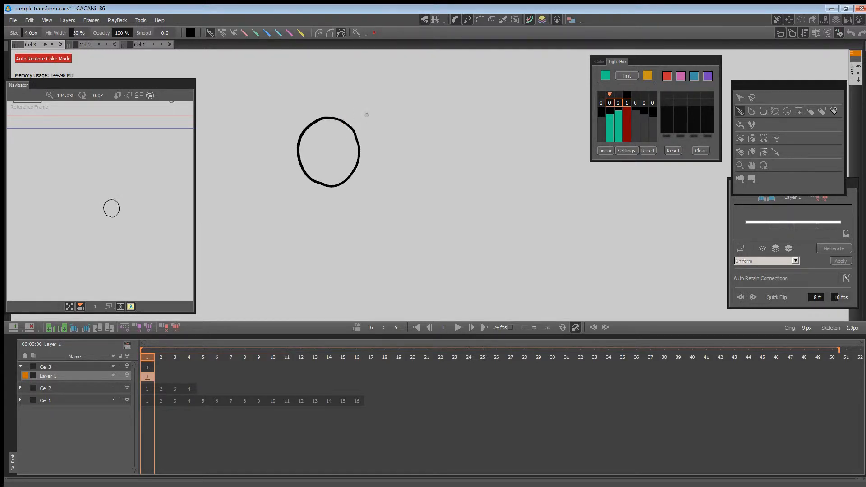
mouse_move(402, 91)
left_mouse_down()
mouse_move(384, 127)
mouse_move(352, 135)
left_mouse_up()
mouse_move(406, 116)
left_mouse_down()
mouse_move(390, 141)
mouse_move(360, 156)
left_mouse_up()
mouse_move(404, 91)
left_mouse_down()
mouse_move(393, 233)
mouse_move(395, 206)
left_mouse_up()
Add a blank key frame at frame 2 and sketch a circle just below the light-boxed first pose.
double_click(157, 376)
left_click(420, 309)
key("space")
key("space")
left_click_drag(399, 153, 401, 172)
key("space")
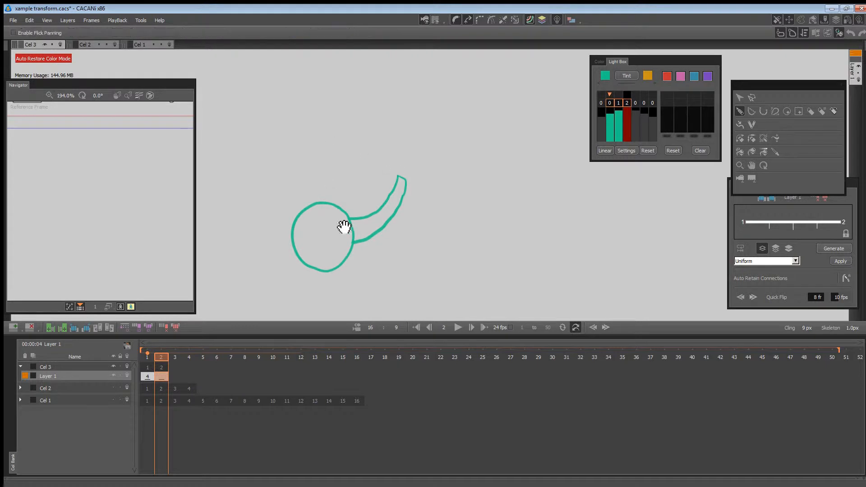
left_click_drag(354, 292, 295, 232)
mouse_move(292, 223)
left_mouse_down()
mouse_move(249, 249)
mouse_move(298, 276)
mouse_move(292, 224)
left_mouse_up()
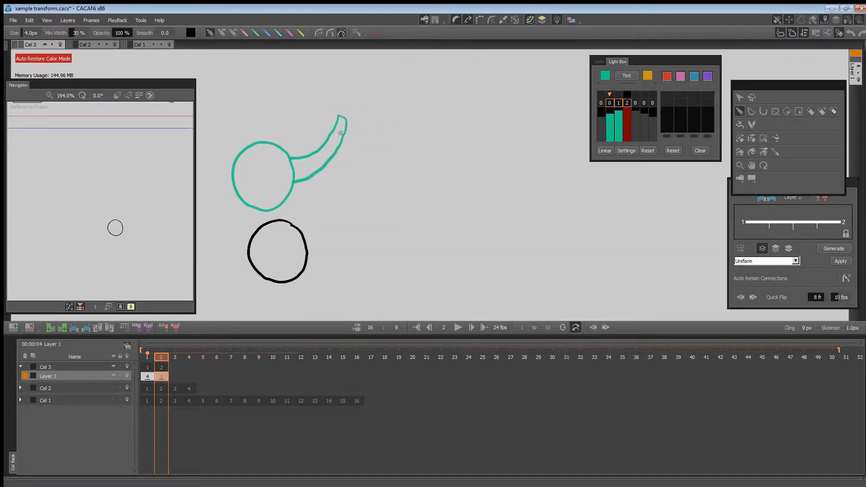
Redo the circle on frame 2 and attach a steeper tapered arm whose tip lies near the first pose's tip.
mouse_move(341, 133)
left_mouse_down()
mouse_move(324, 192)
mouse_move(295, 224)
mouse_move(274, 221)
mouse_move(247, 264)
mouse_move(303, 266)
mouse_move(304, 239)
left_mouse_up()
key("ctrl+z")
key("ctrl+z")
mouse_move(342, 149)
left_mouse_down()
mouse_move(317, 208)
mouse_move(296, 226)
left_mouse_up()
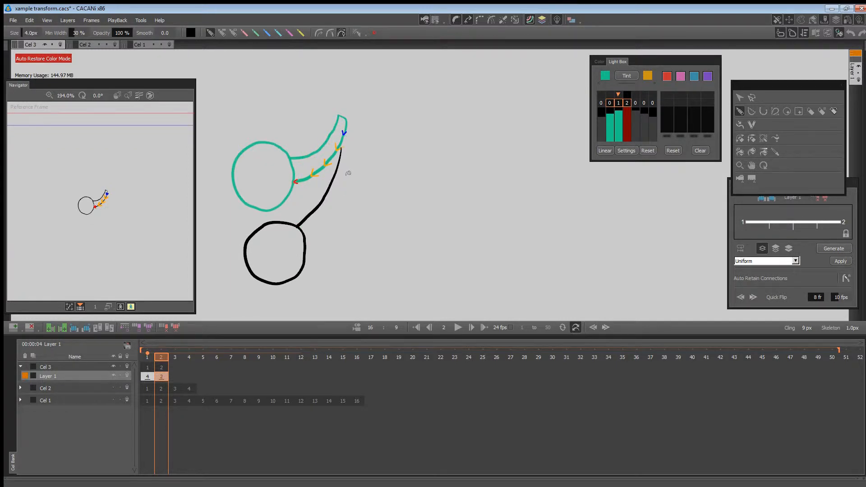
left_click_drag(348, 171, 305, 247)
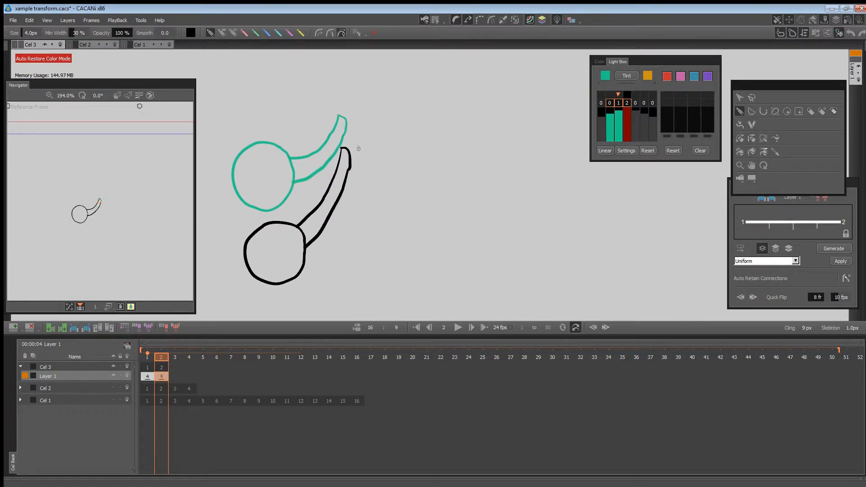
left_click_drag(343, 147, 348, 171)
Select all strokes on frame 1 and rotate and shift them slightly downward so the arm tip approaches frame 2's tip.
left_click(147, 359)
left_click(739, 97)
key("ctrl+a")
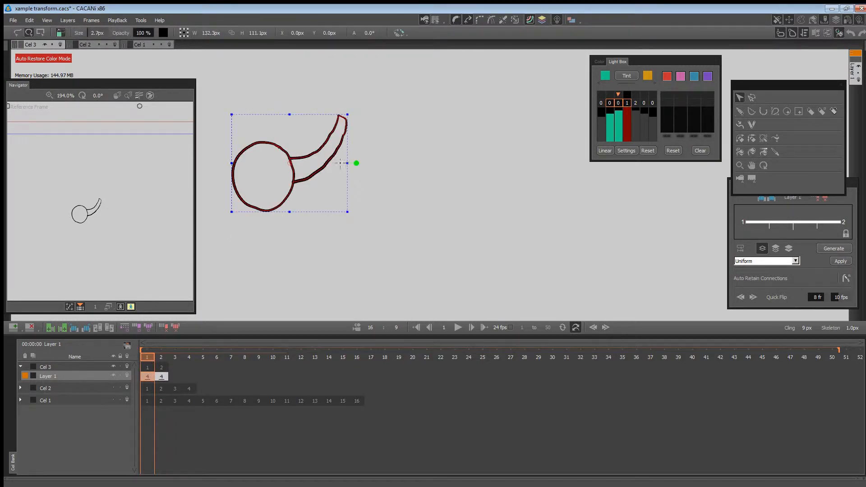
left_click_drag(342, 163, 336, 175)
left_click(364, 201)
left_click(155, 358)
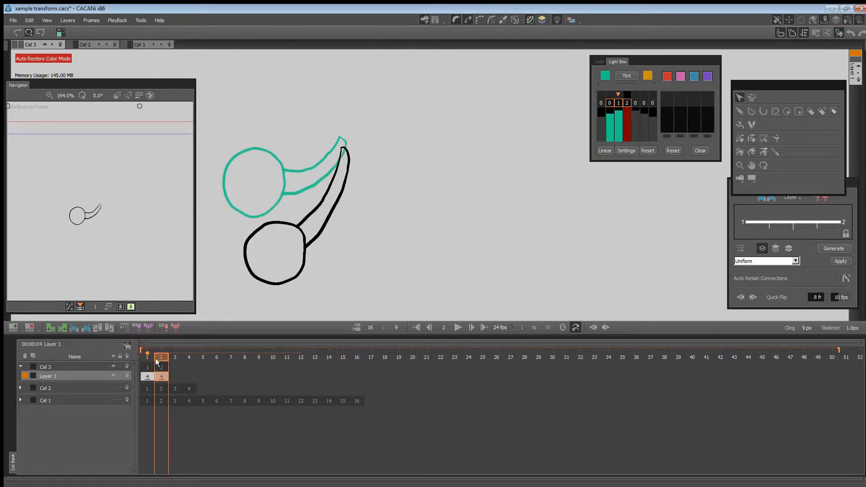
Add blank key frames at frames 3 and 4 of Layer 1.
mouse_move(155, 358)
left_mouse_down()
mouse_move(144, 359)
mouse_move(188, 377)
mouse_move(163, 357)
mouse_move(175, 358)
left_mouse_up()
left_click(144, 361)
left_click(425, 306)
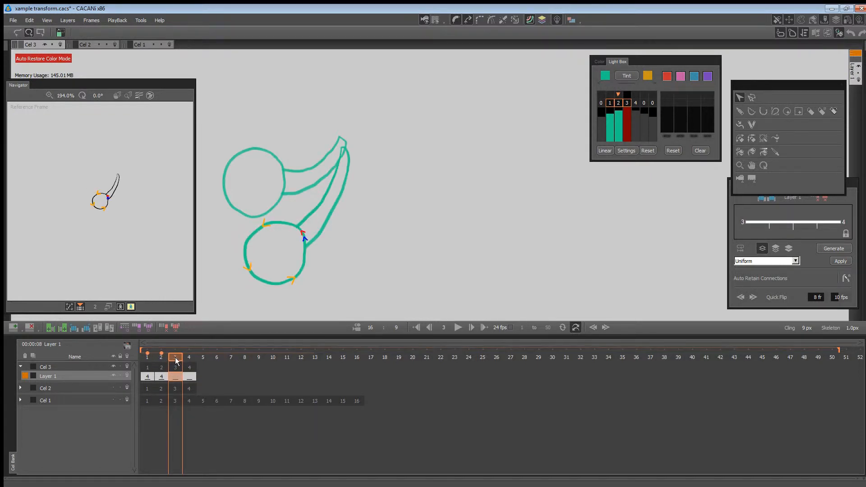
Make frame 1 the stroke guide and draw its mirrored pose on frame 3, with the ball right of the arm tip.
left_click(609, 96)
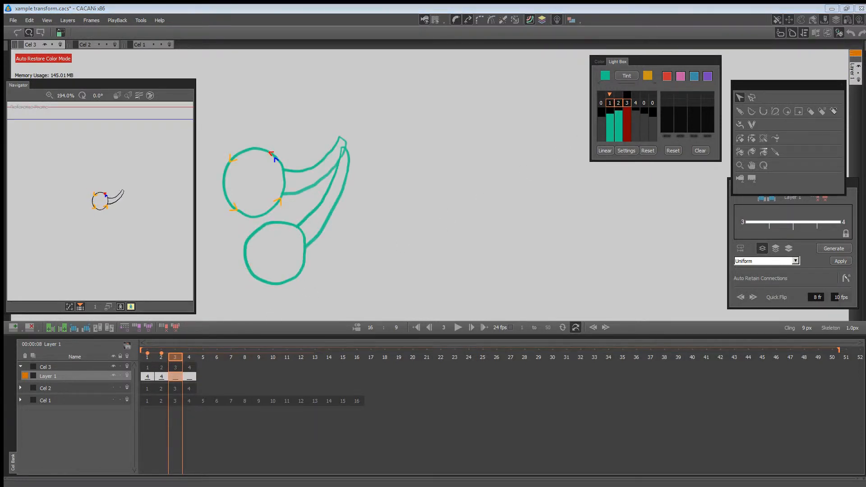
left_click(740, 111)
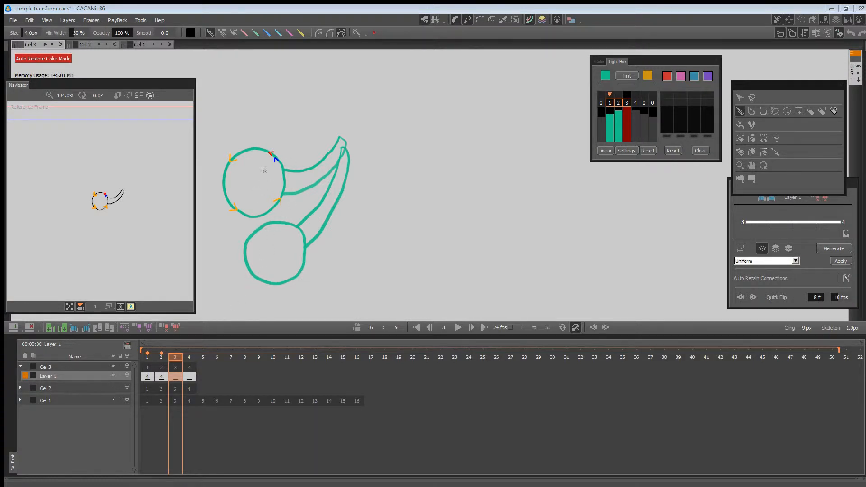
mouse_move(420, 158)
left_mouse_down()
mouse_move(386, 147)
mouse_move(371, 179)
mouse_move(428, 176)
mouse_move(419, 156)
left_mouse_up()
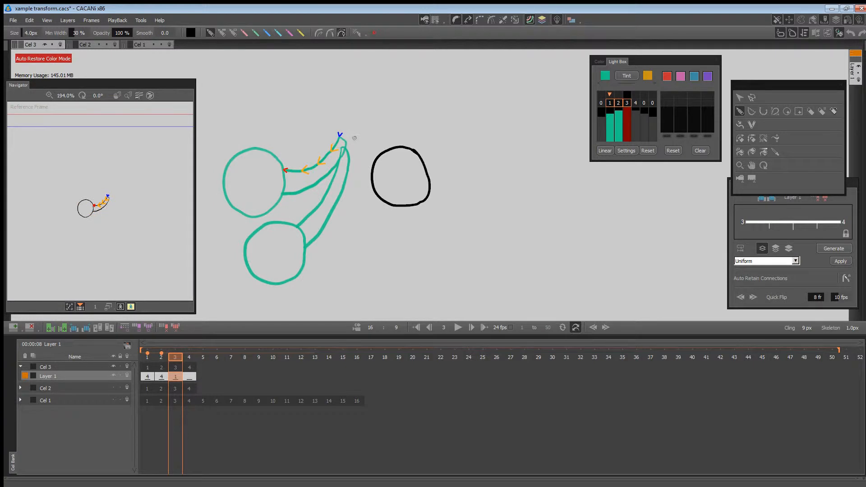
mouse_move(346, 142)
left_mouse_down()
mouse_move(371, 185)
mouse_move(355, 143)
mouse_move(378, 162)
mouse_move(353, 135)
left_mouse_up()
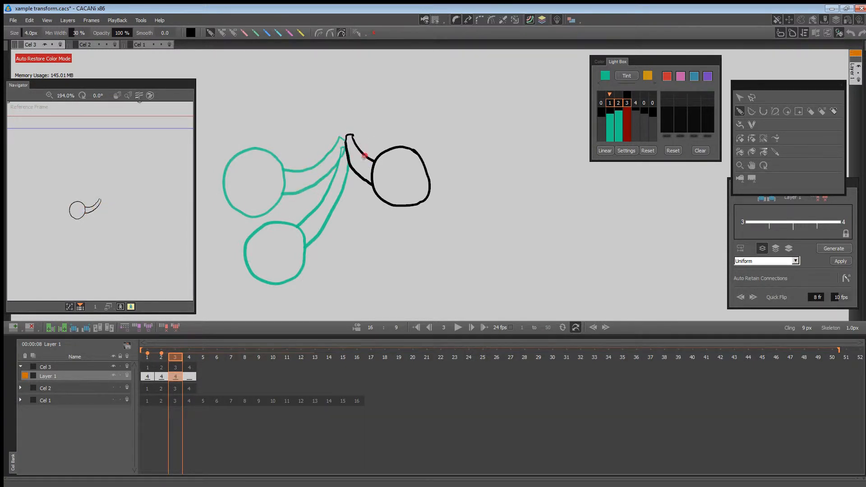
Draw the lowered pose on frame 4, a circle under frame 3's ball with a tapered arm rising to the pivot.
left_click(189, 376)
mouse_move(422, 229)
left_mouse_down()
mouse_move(393, 220)
mouse_move(423, 264)
mouse_move(421, 232)
left_mouse_up()
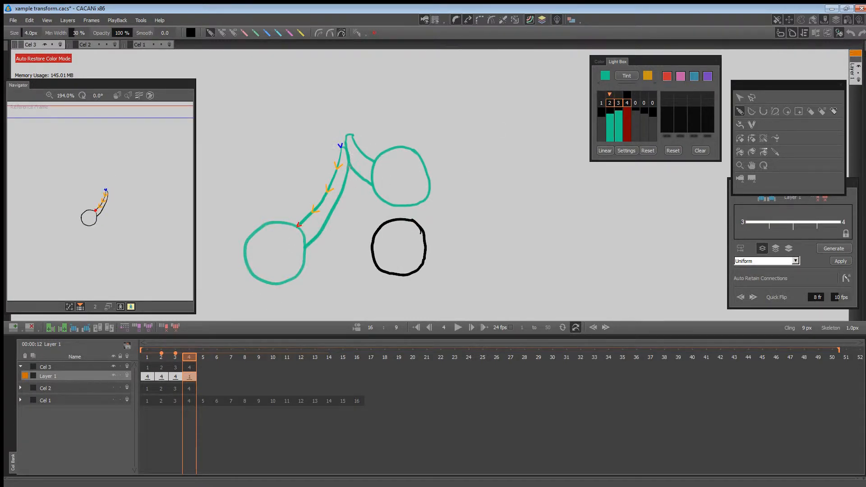
mouse_move(348, 163)
left_mouse_down()
mouse_move(357, 216)
mouse_move(373, 239)
left_mouse_up()
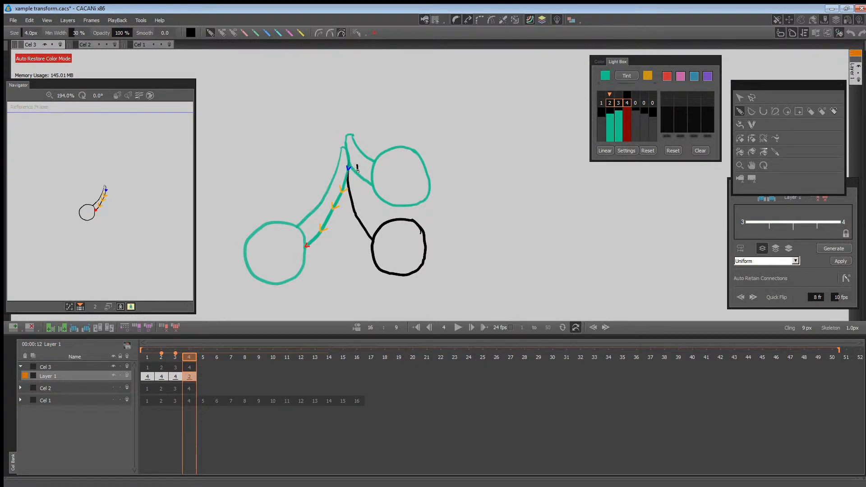
mouse_move(357, 169)
left_mouse_down()
mouse_move(386, 221)
mouse_move(358, 165)
left_mouse_up()
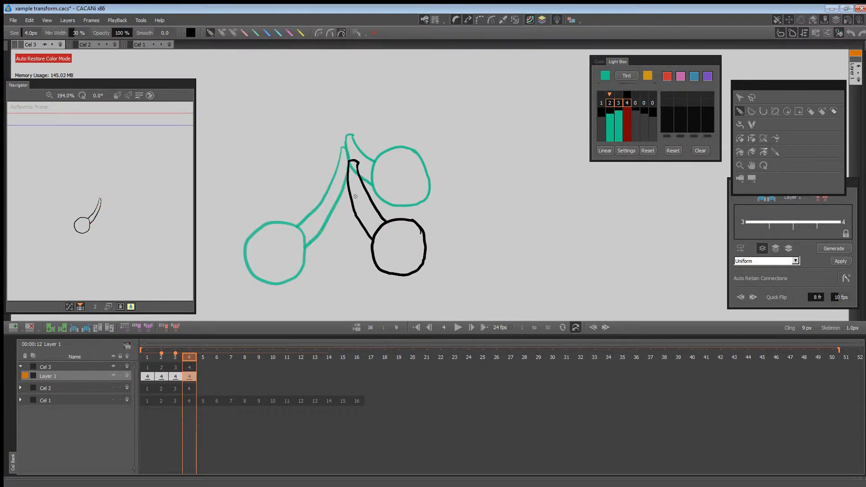
Return to frame 1 and display the closed self regions of the ball and arm drawing.
left_click_drag(189, 357, 187, 377)
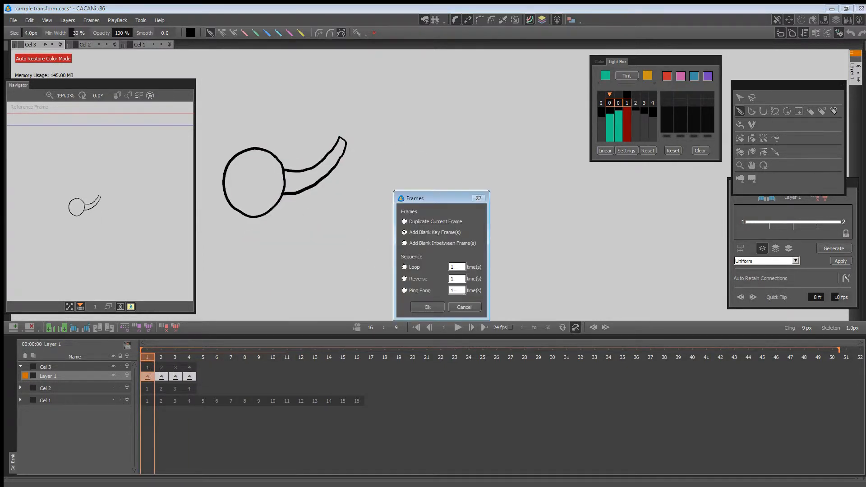
left_click(465, 307)
left_click(760, 136)
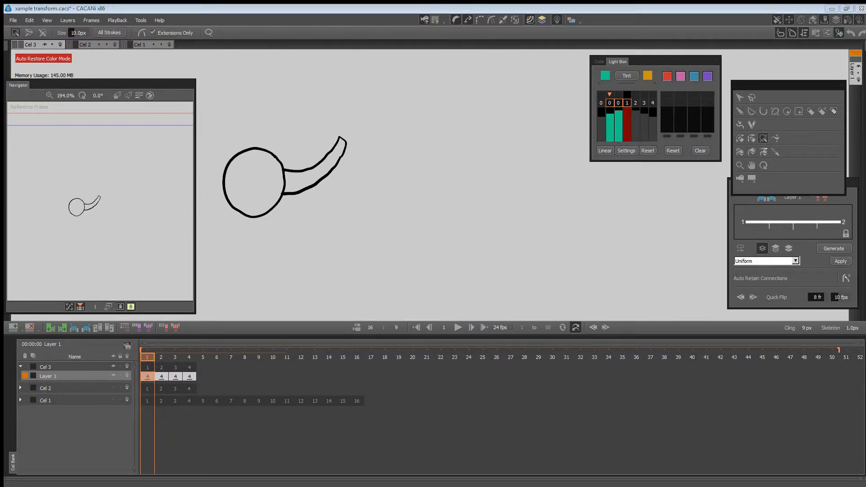
left_click(571, 19)
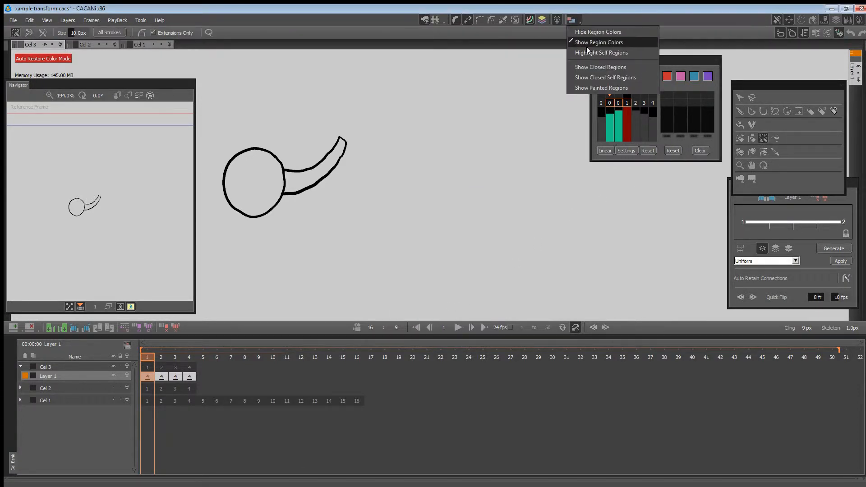
left_click(591, 78)
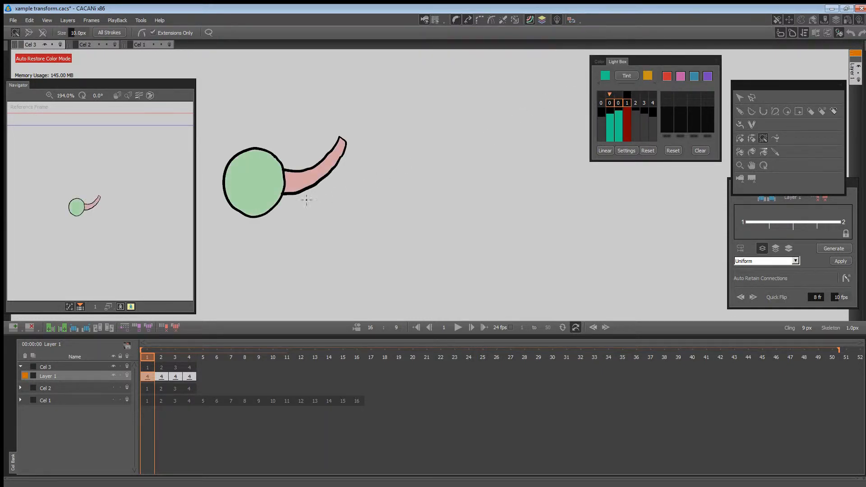
Flip through the key frames of Layer 1 and examine whether the ball and arm form closed self regions.
key("Right")
key("Right")
key("Right")
key("Left")
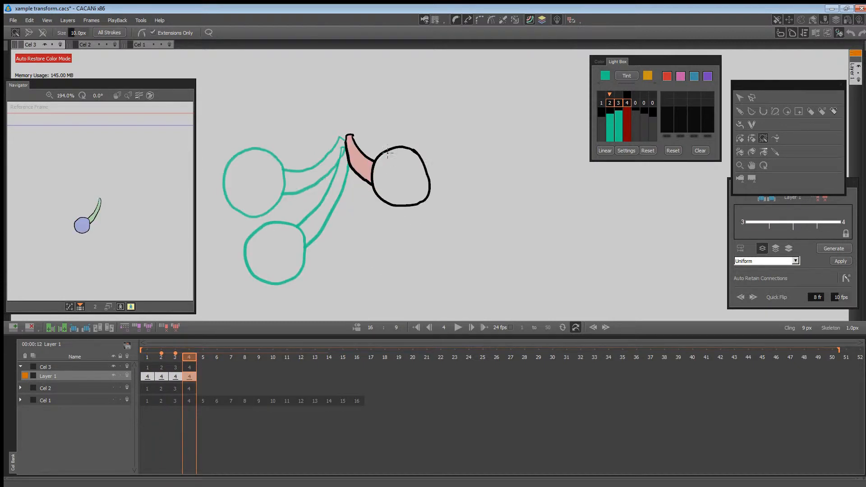
key("Right")
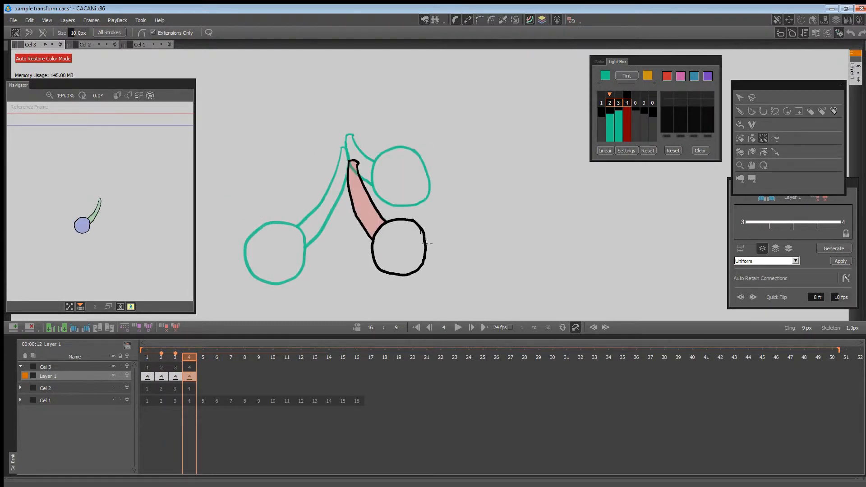
left_click(418, 248)
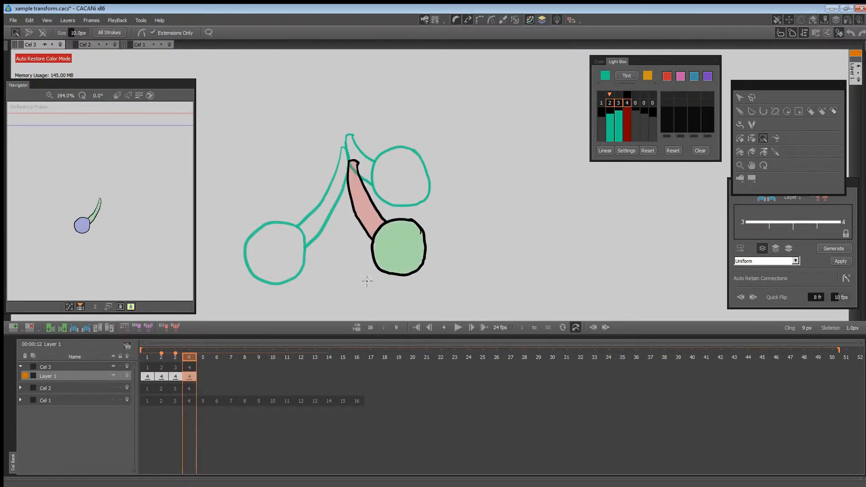
Space out Layer 1's keys so the second, third and fourth poses sit on frames 4, 5 and 8.
left_click_drag(180, 356, 190, 378)
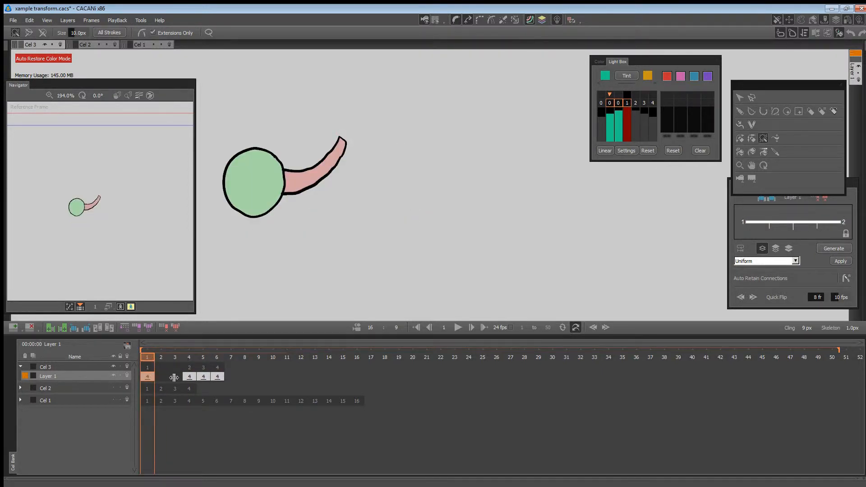
left_click(427, 306)
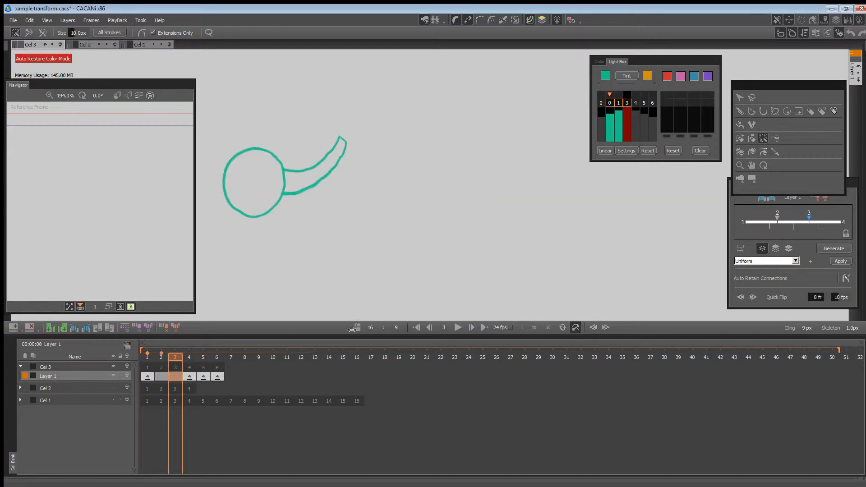
left_click_drag(217, 377, 245, 376)
left_click(427, 307)
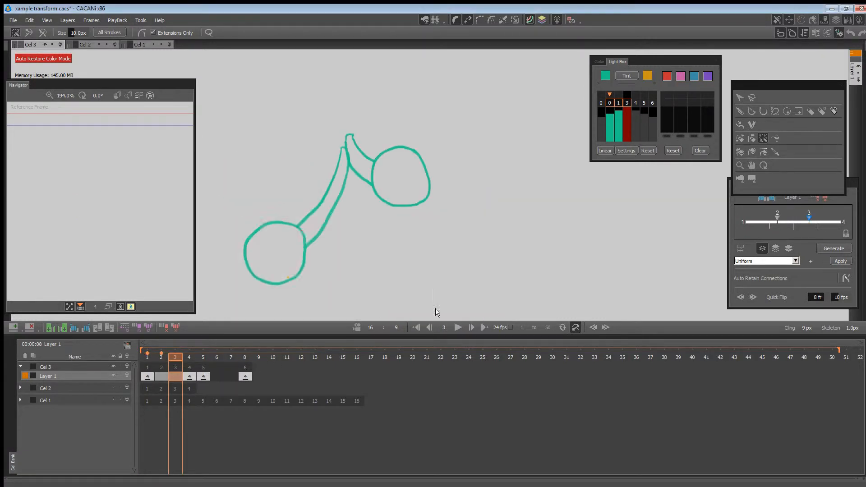
Generate inbetweens on Layer 1 for the blank frames 2–3 and 6–7.
left_click(231, 357)
right_click(166, 379)
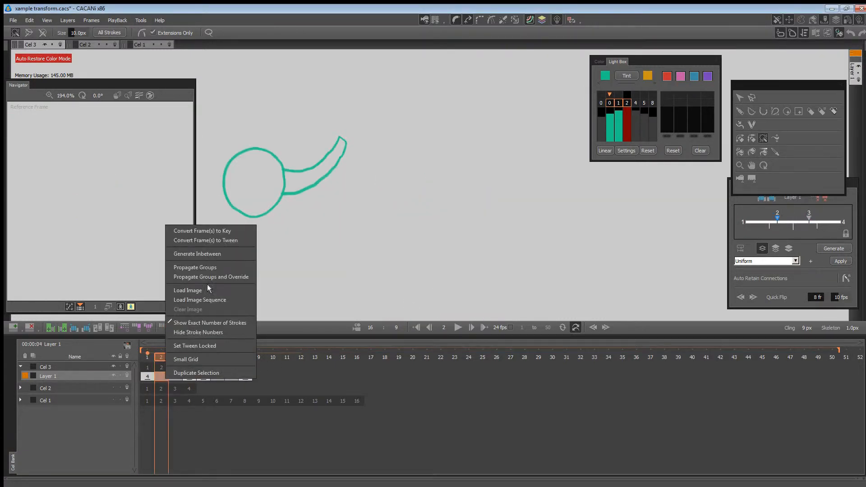
left_click(218, 251)
right_click(220, 375)
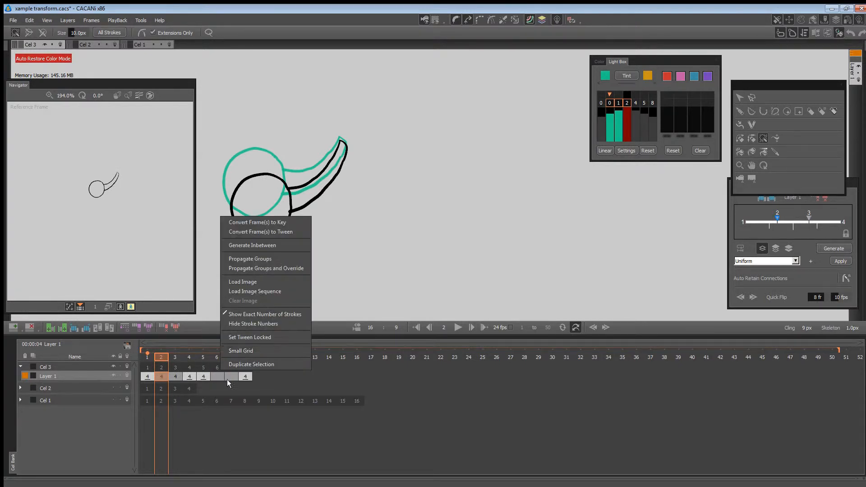
left_click(218, 377)
left_click(218, 377)
left_click(292, 251)
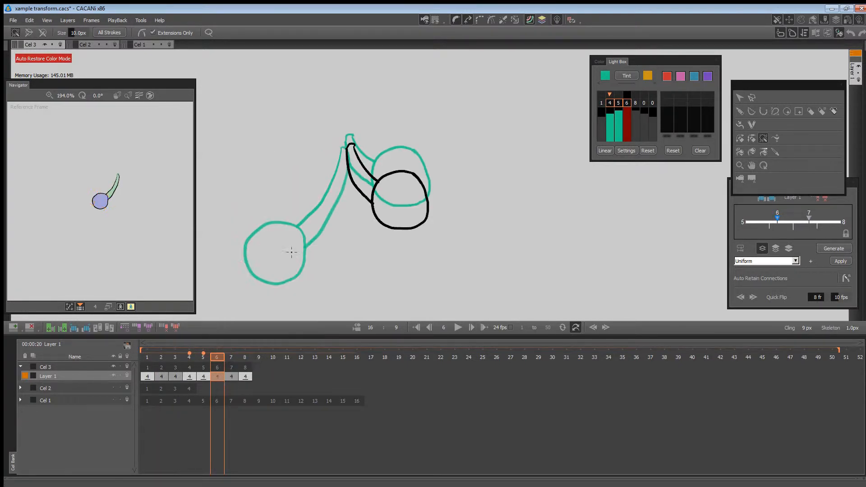
Examine the closed regions on the inbetween and key frames of Layer 1, finishing on frame 1.
mouse_move(216, 360)
left_mouse_down()
mouse_move(208, 361)
mouse_move(247, 358)
mouse_move(217, 364)
left_mouse_up()
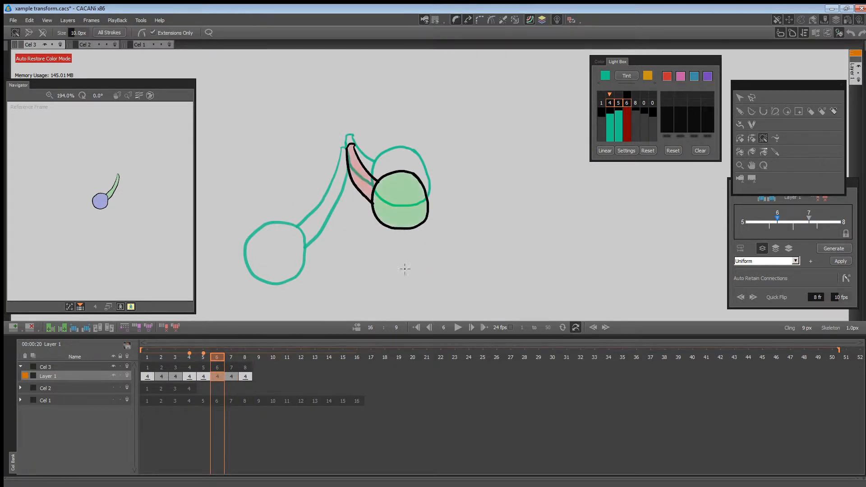
key("Right")
key("Left")
key("Left")
key("Left")
key("Left")
key("Left")
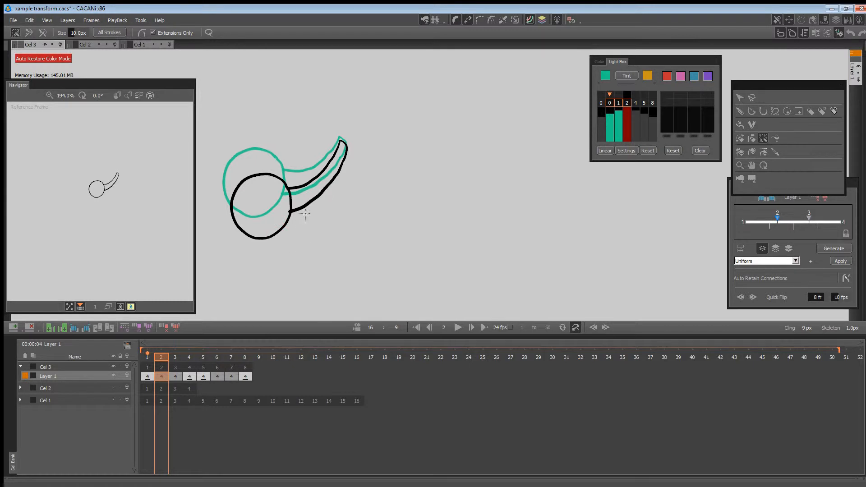
key("Right")
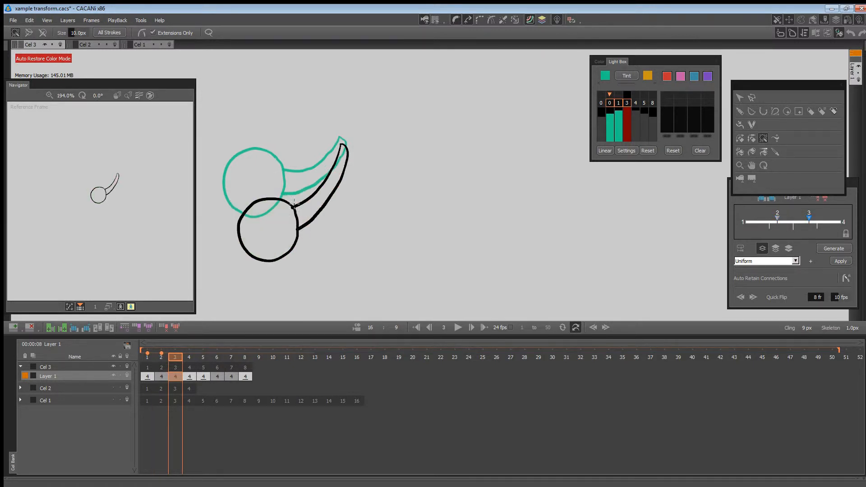
mouse_move(189, 360)
left_mouse_down()
mouse_move(149, 356)
mouse_move(248, 354)
mouse_move(148, 351)
mouse_move(187, 358)
left_mouse_up()
left_click(188, 358)
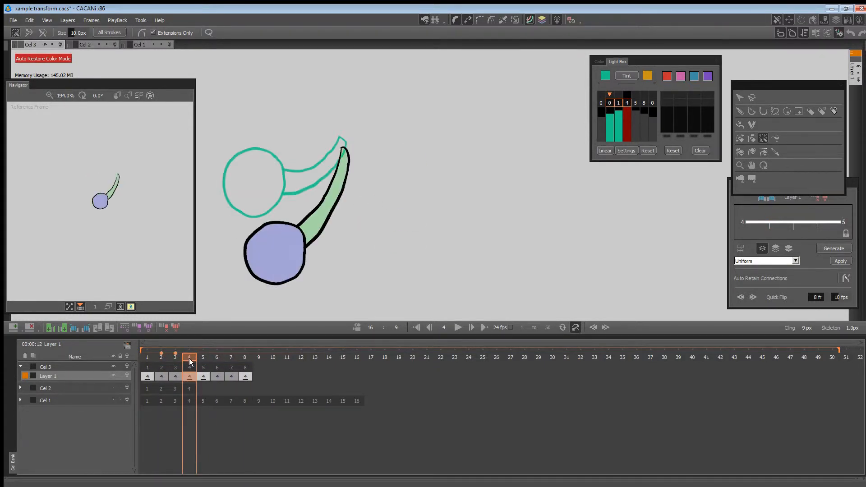
left_click(148, 355)
Add three new drawing layers to Cel 3 and move Layer 1 to the top of the layer stack.
right_click(61, 377)
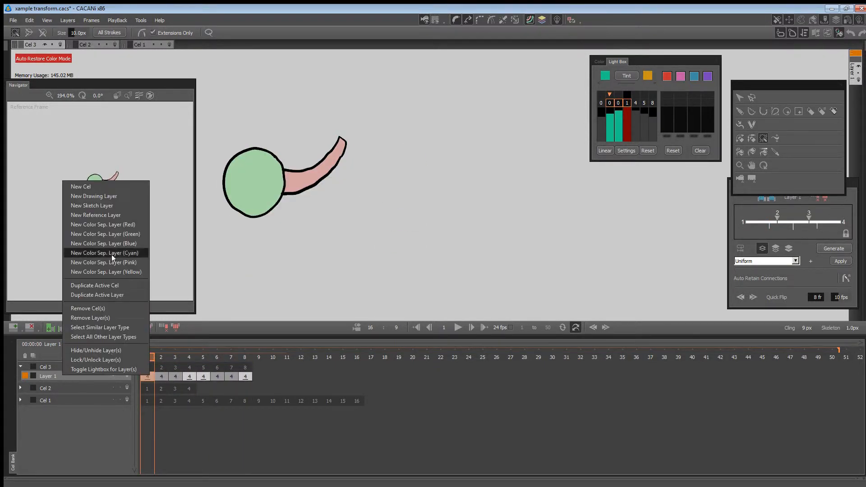
left_click(113, 197)
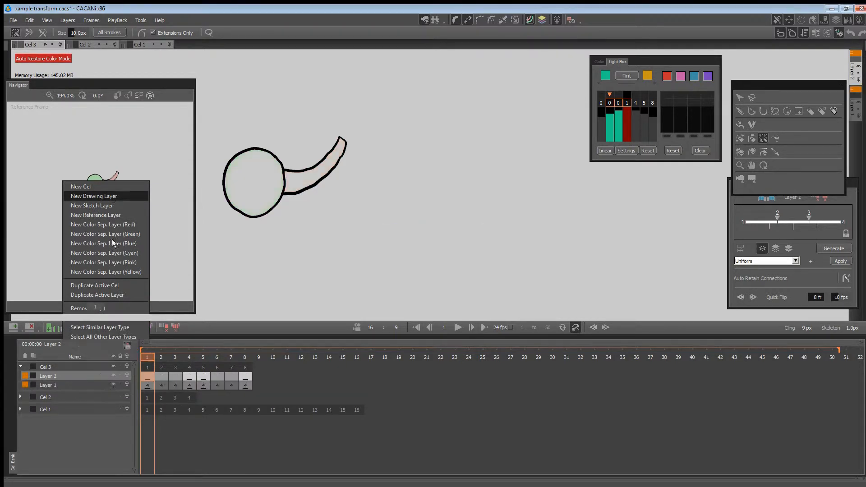
right_click(79, 377)
left_click(128, 198)
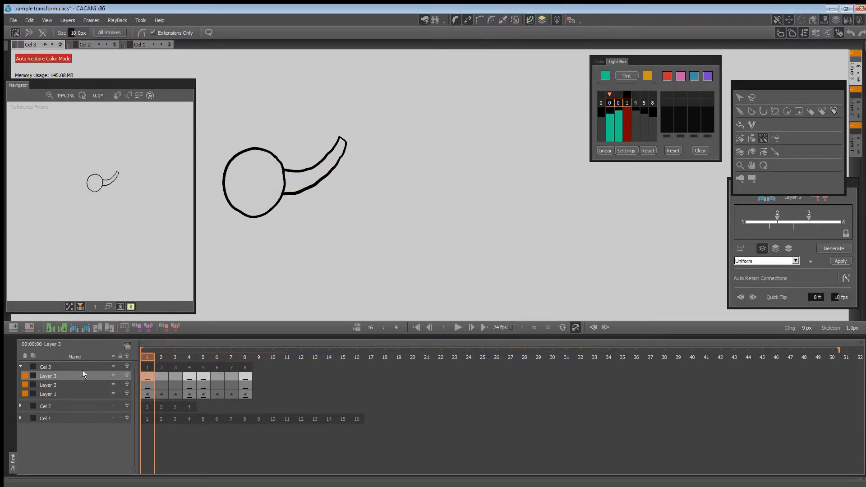
right_click(80, 377)
left_click(128, 197)
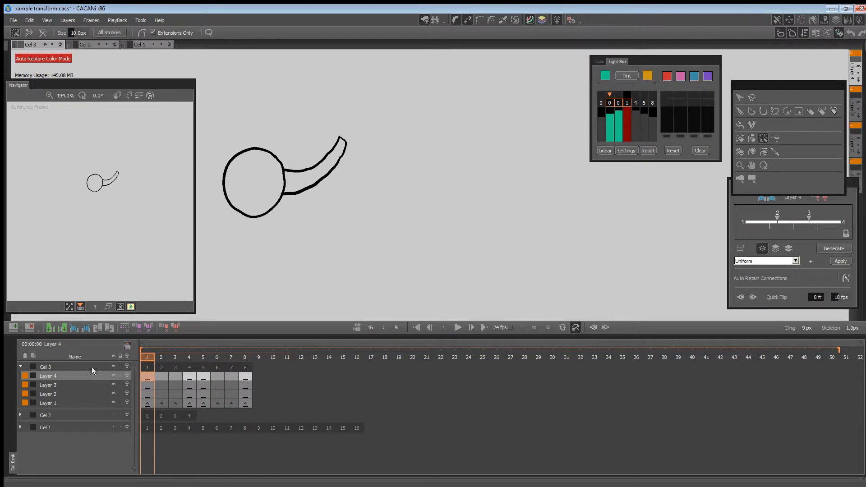
left_click(60, 404)
left_click_drag(60, 392, 61, 374)
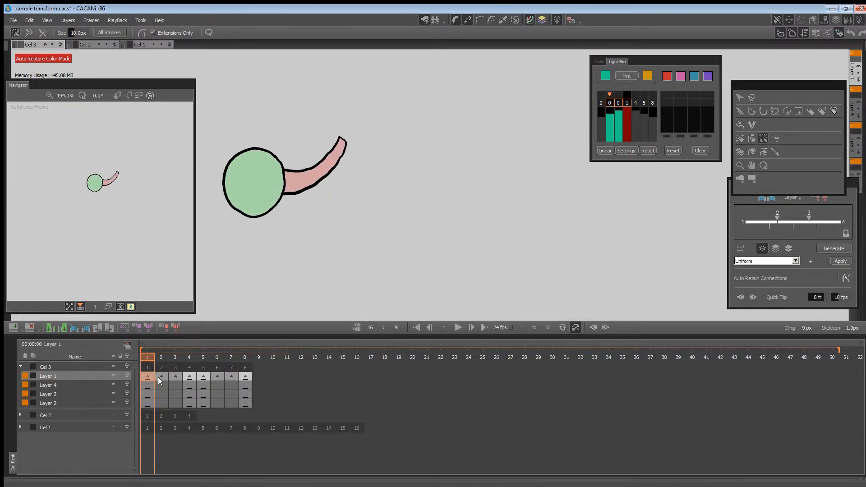
Examine the closed regions on frame 2 of Layer 1 and go through the empty layers beneath it.
left_click(163, 379)
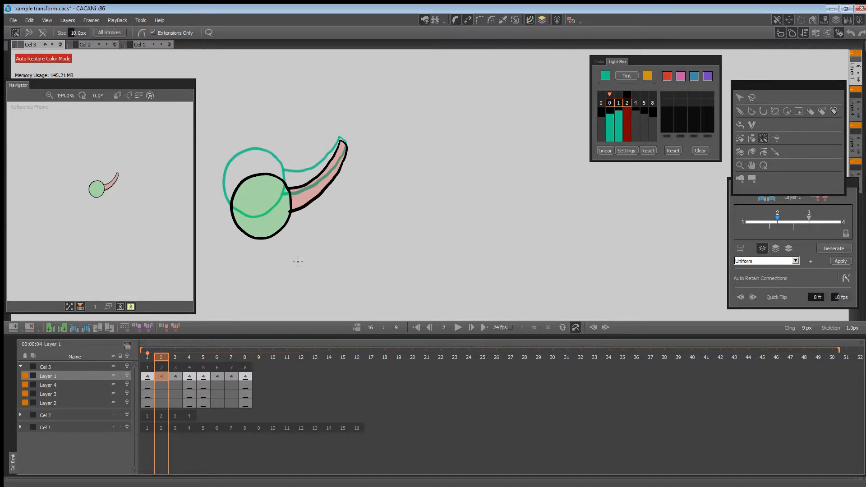
mouse_move(157, 356)
left_mouse_down()
mouse_move(168, 357)
mouse_move(148, 358)
left_mouse_up()
left_click(165, 370)
left_click(69, 385)
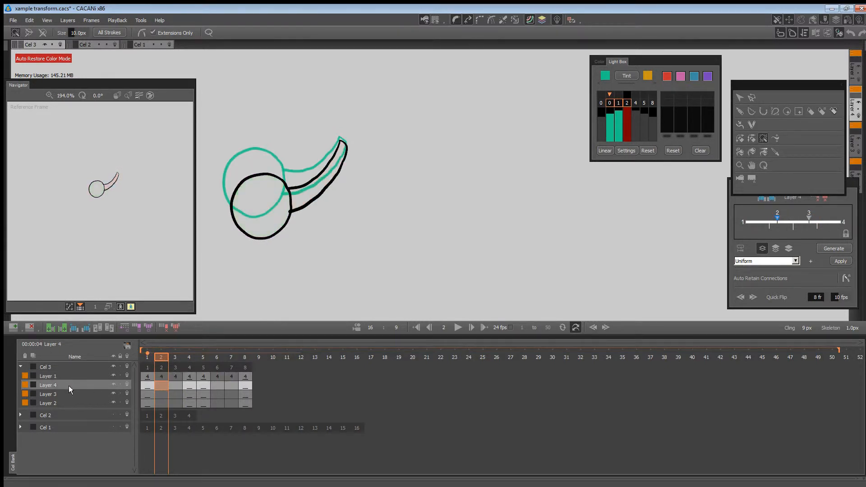
left_click(70, 394)
left_click(72, 404)
left_click(72, 395)
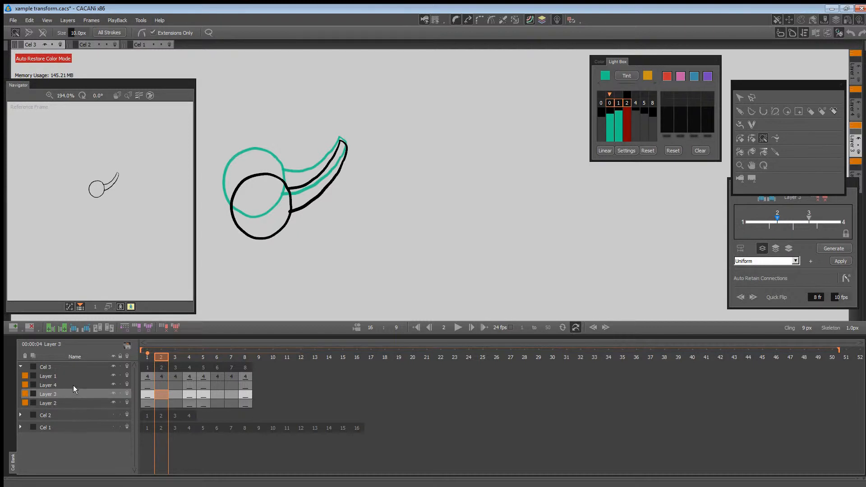
left_click(73, 385)
left_click(74, 375)
left_click(74, 386)
left_click(74, 395)
left_click(75, 400)
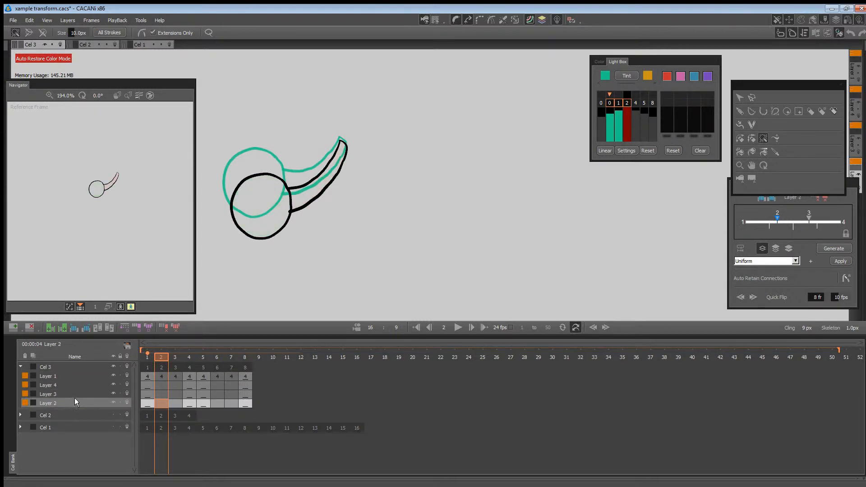
left_click(74, 395)
left_click(74, 386)
left_click(75, 377)
left_click(76, 395)
Move all ball and arm strokes from Layer 1's frame 2 to Layer 4's frame 1, and switch the region display to Show Region Colors.
left_click(77, 377)
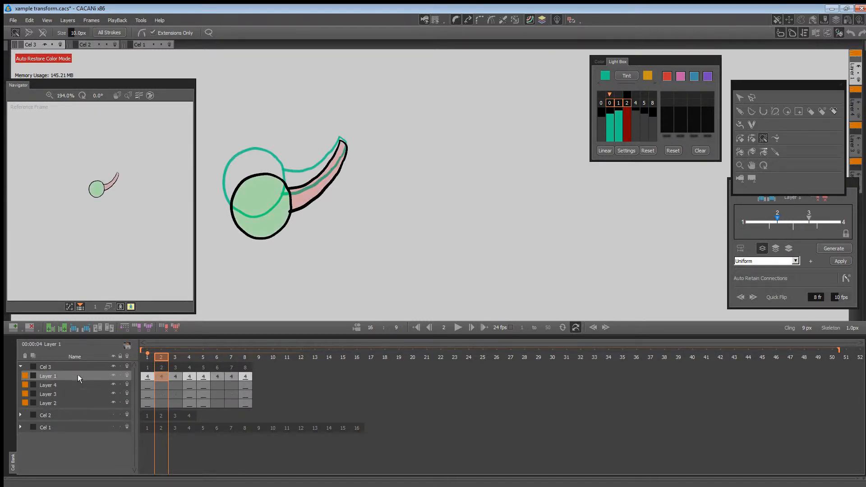
key("ctrl+a")
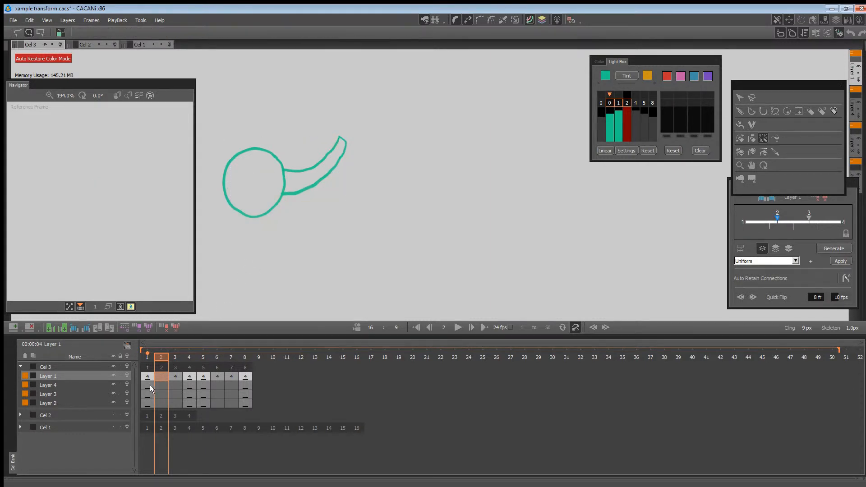
left_click(149, 386)
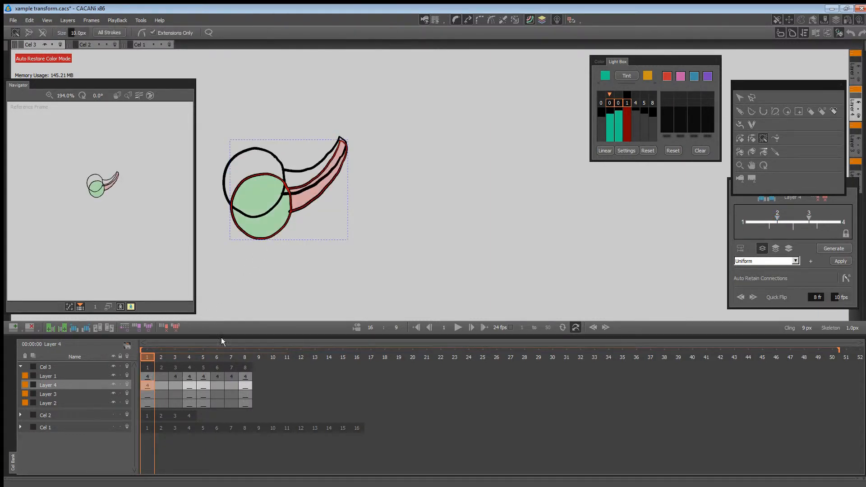
left_click(575, 20)
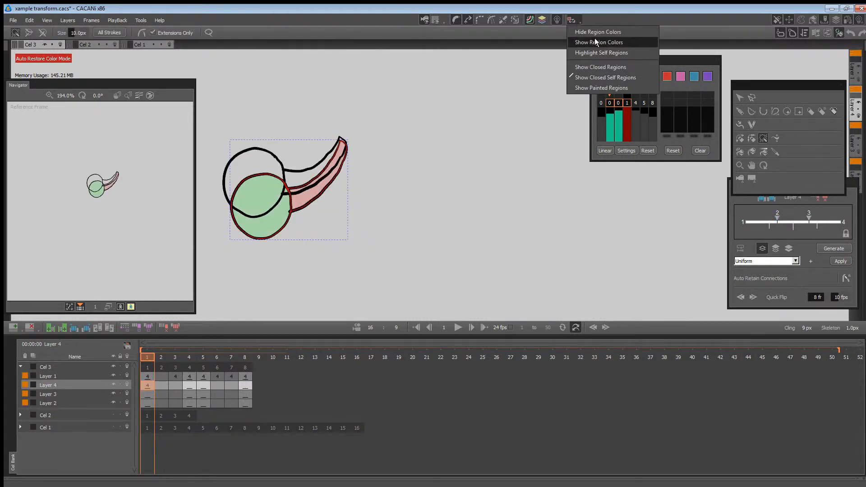
left_click(595, 40)
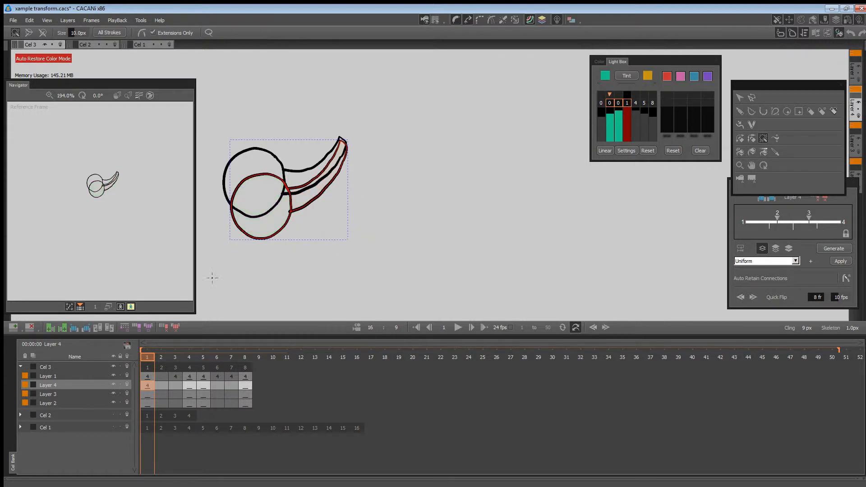
Move Layer 1's frame 3 strokes to frame 1 of Layer 3, and its frame 4 strokes to frame 1 of Layer 2.
left_click(176, 376)
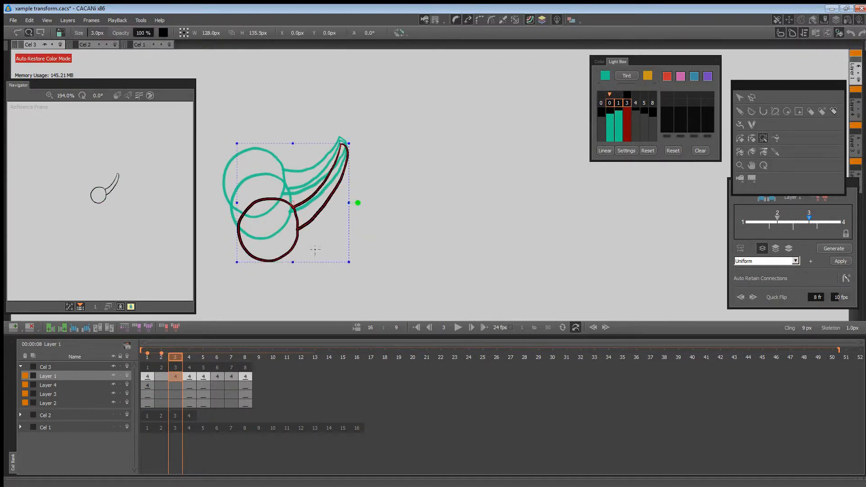
left_click(147, 394)
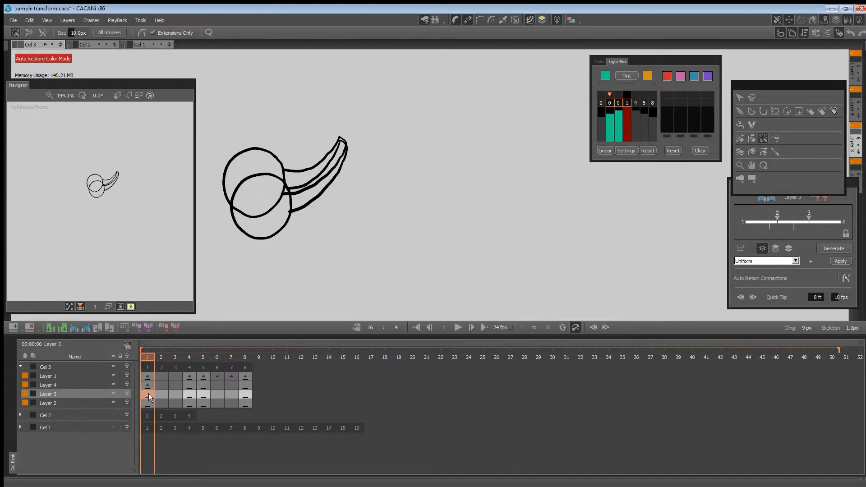
left_click(188, 376)
key("ctrl+a")
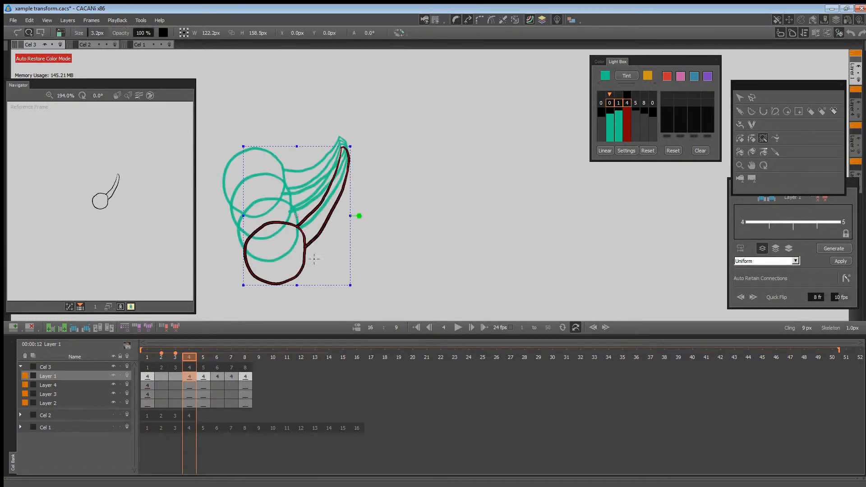
key("Delete")
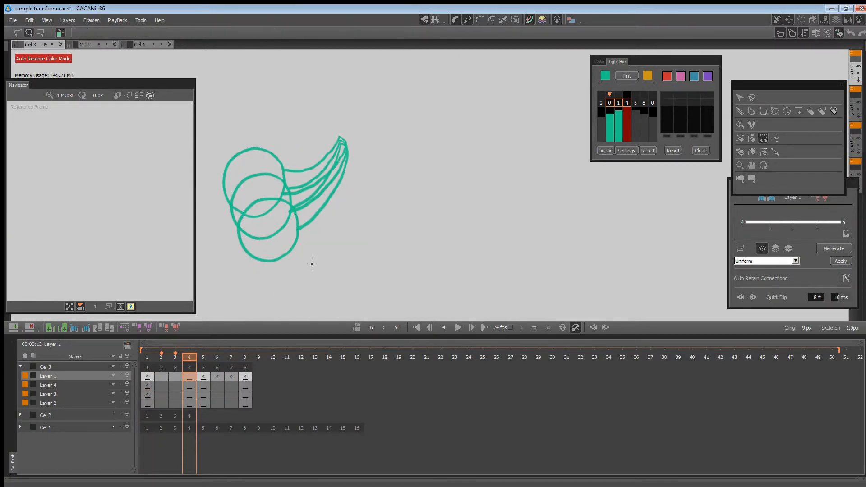
left_click(151, 402)
key("ctrl+a")
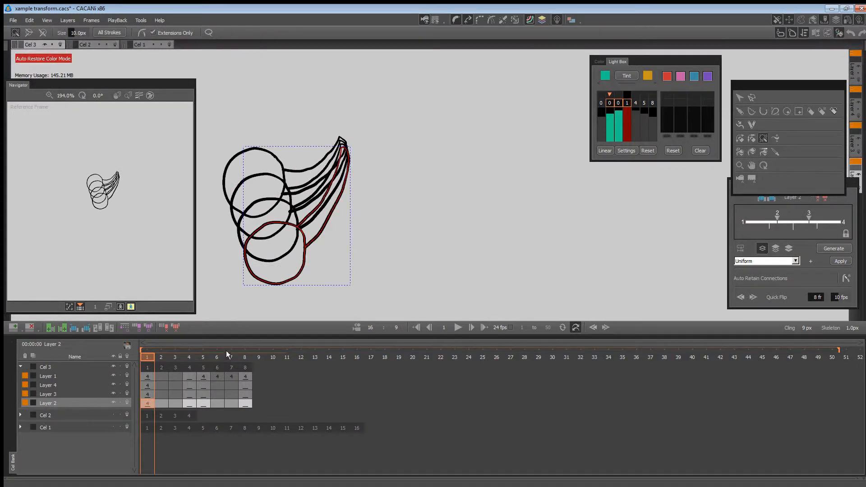
left_click(190, 377)
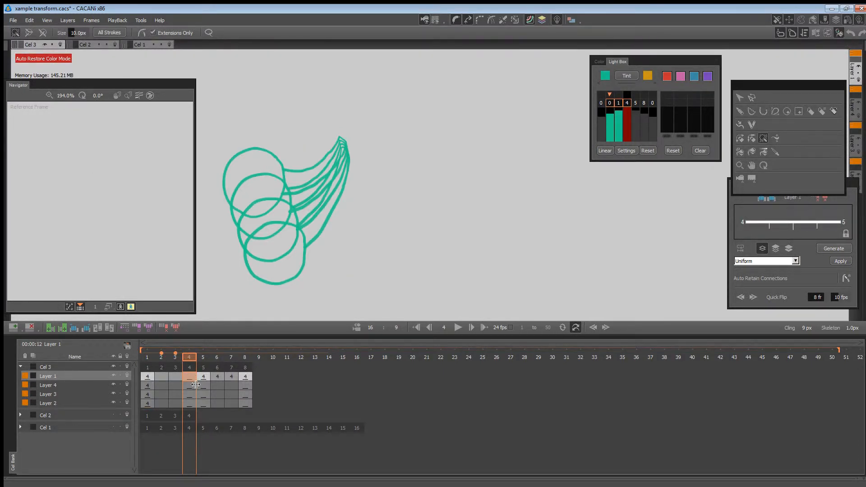
left_click(196, 385)
left_click(194, 378)
left_click(204, 380)
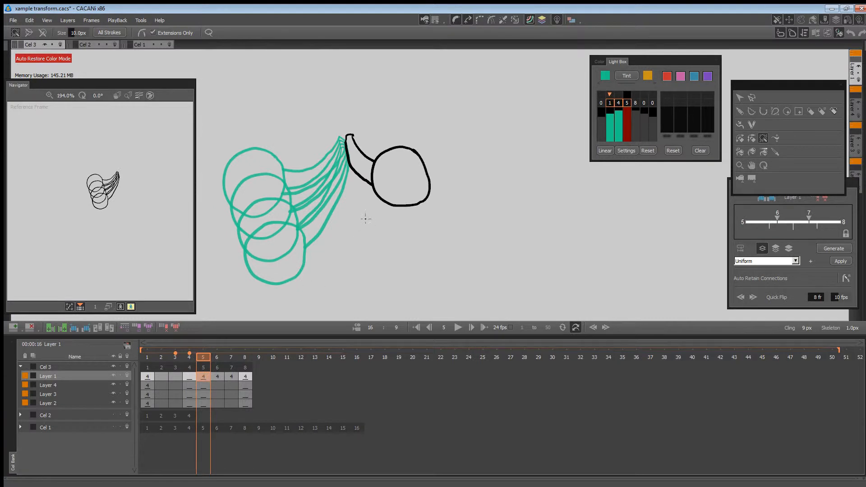
left_click(188, 377)
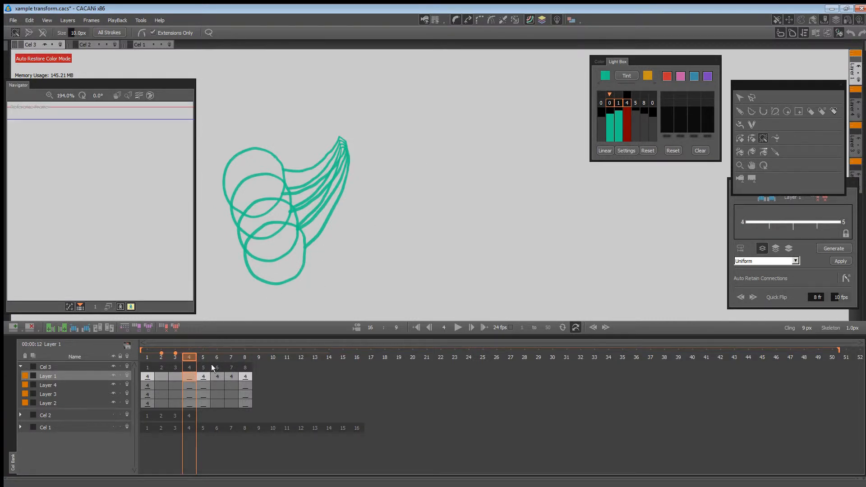
Select Layer 1's ball-and-arm strokes on frame 5 and delete the empty frame 4 from Cel 3.
left_click(202, 377)
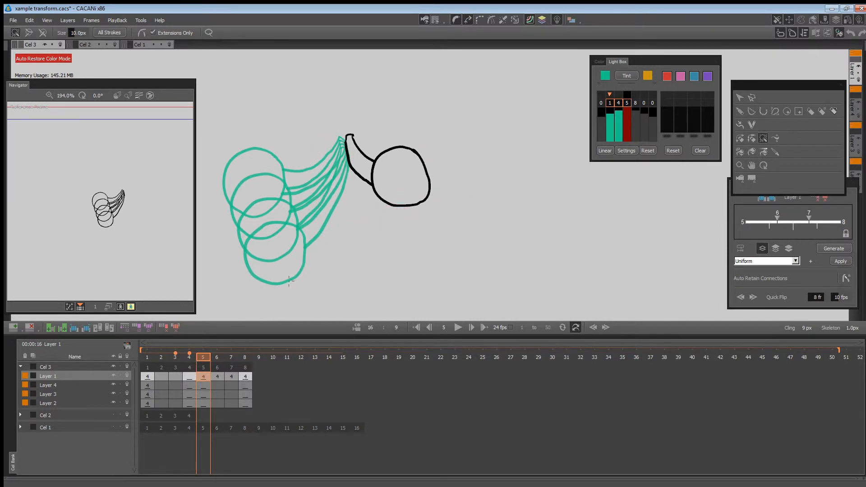
left_click(740, 99)
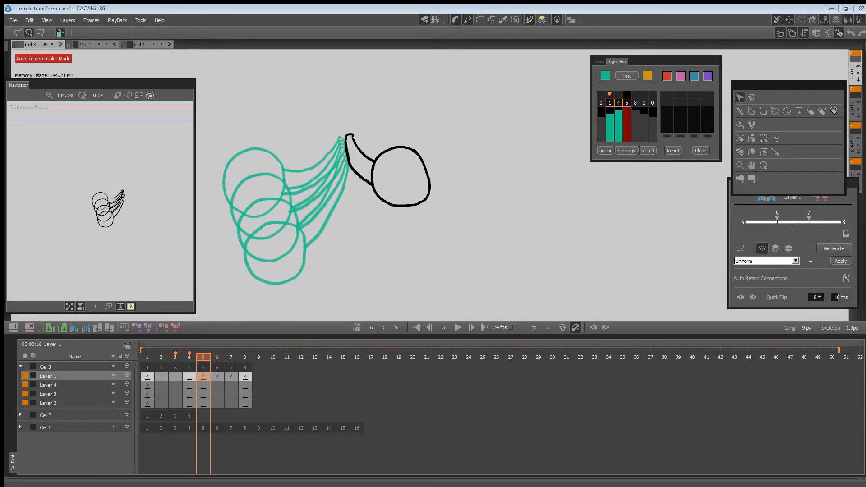
mouse_move(372, 245)
left_mouse_down()
mouse_move(406, 118)
mouse_move(386, 240)
left_mouse_up()
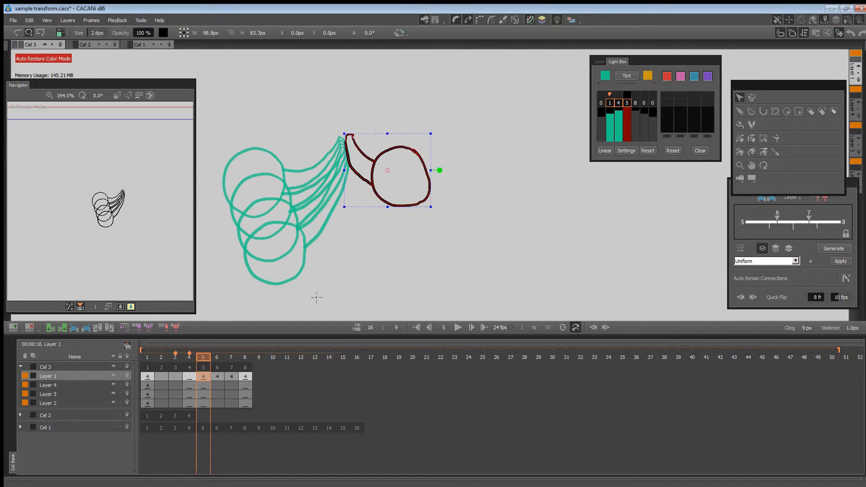
left_click(193, 394)
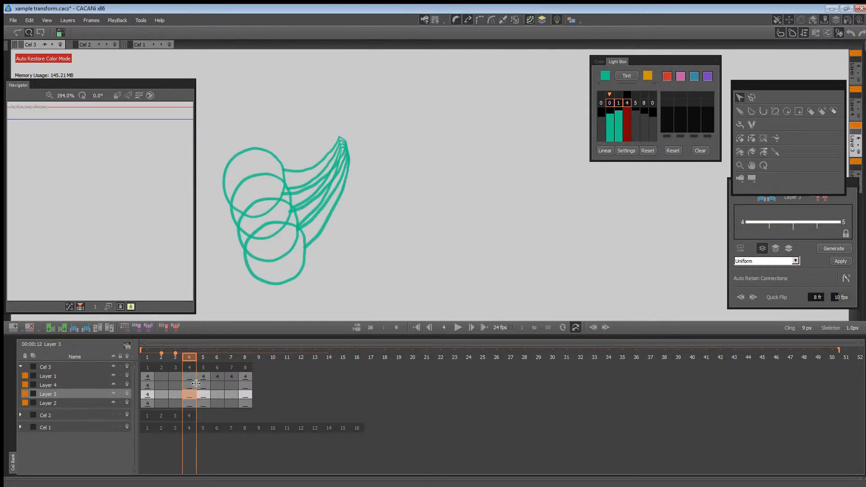
key("Delete")
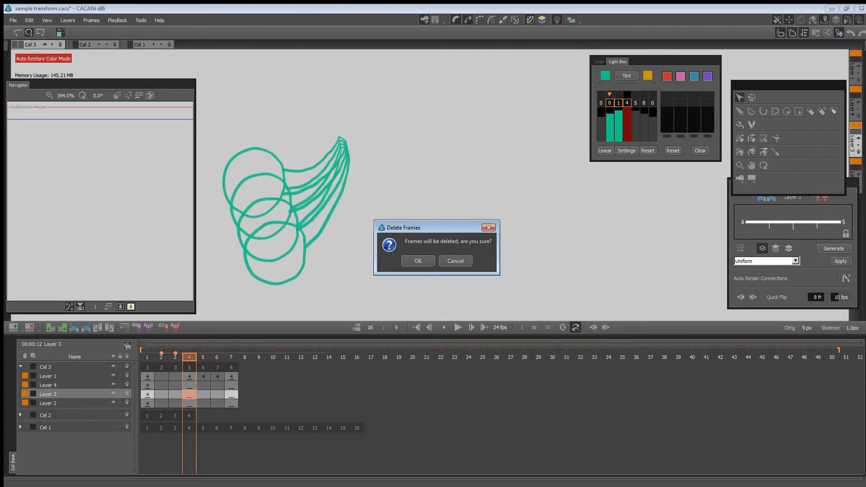
left_click(421, 259)
Move Layer 1's strokes from frames 5, 6 and 7 to frame 4 of Layers 4, 3 and 2 respectively.
left_click(206, 377)
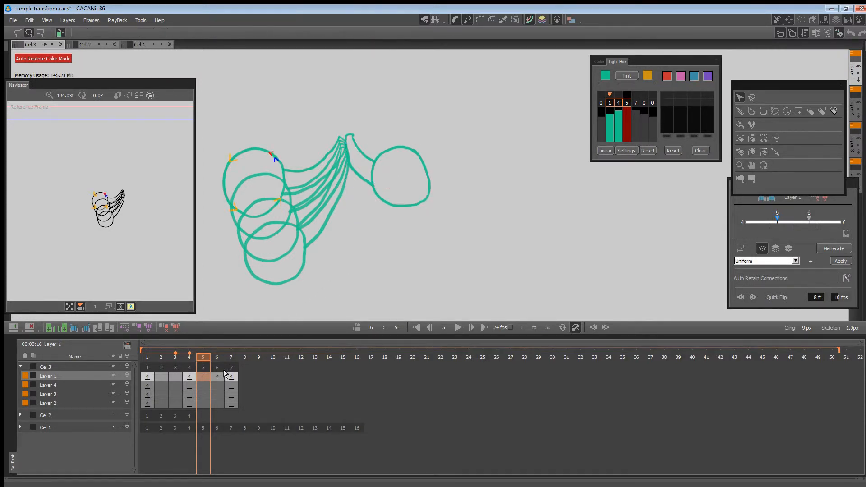
left_click(191, 385)
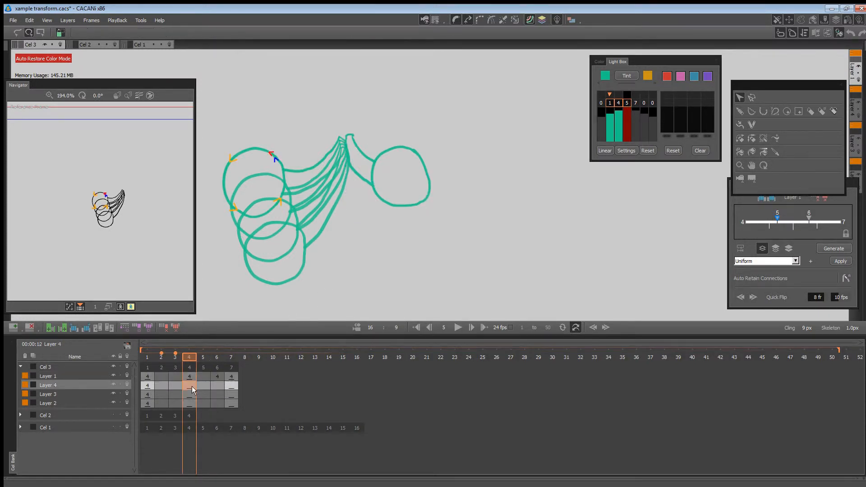
left_click(219, 374)
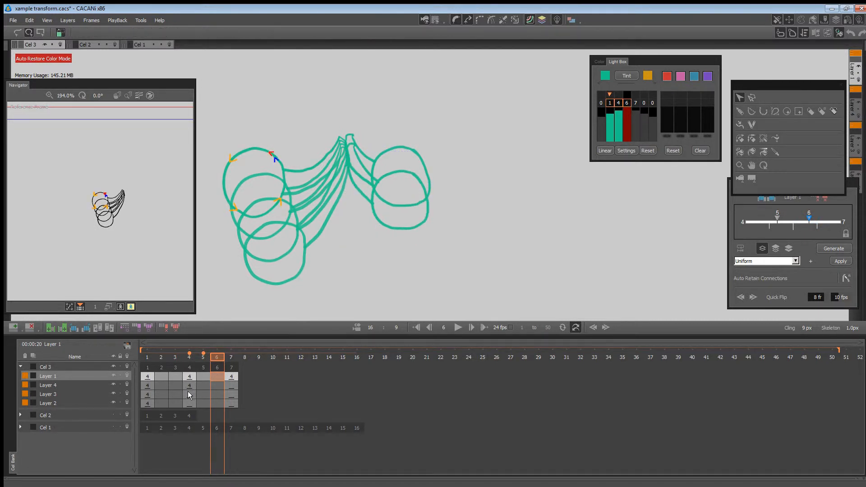
left_click(188, 395)
left_click(231, 378)
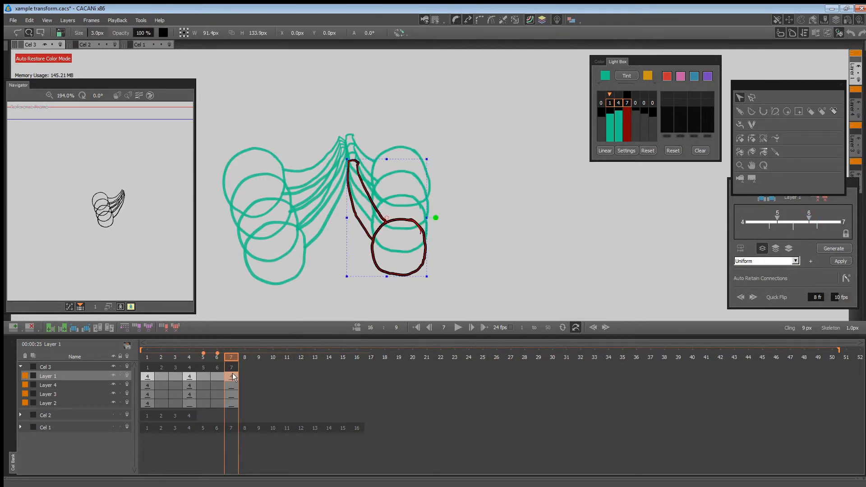
left_click(190, 403)
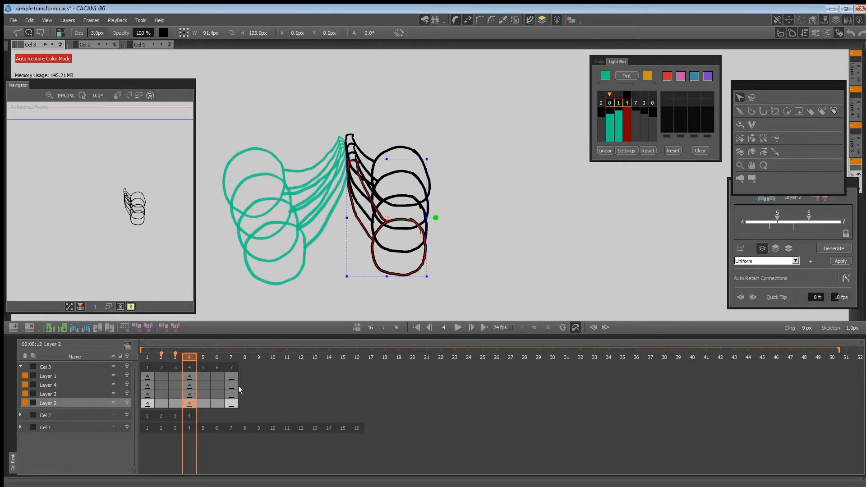
Delete frames 5 to 7 and move the frame 4 keys to frame 16, filling the gap with blank inbetween frames.
left_click_drag(238, 386, 194, 387)
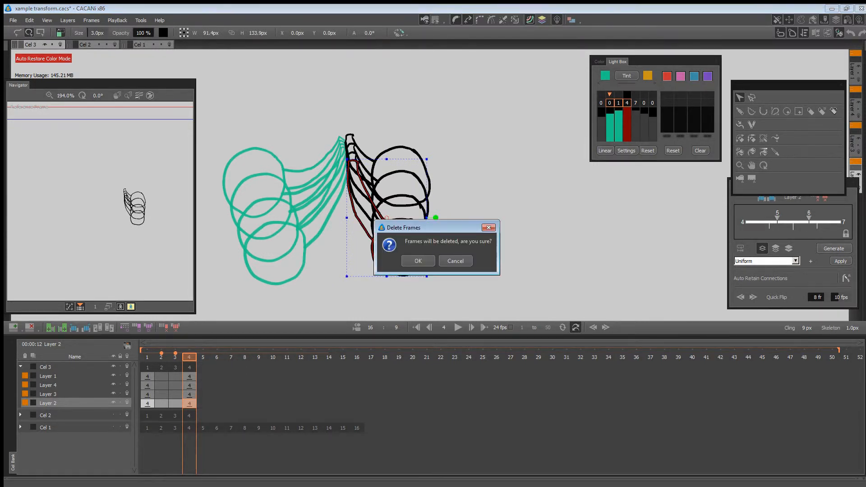
left_click(418, 261)
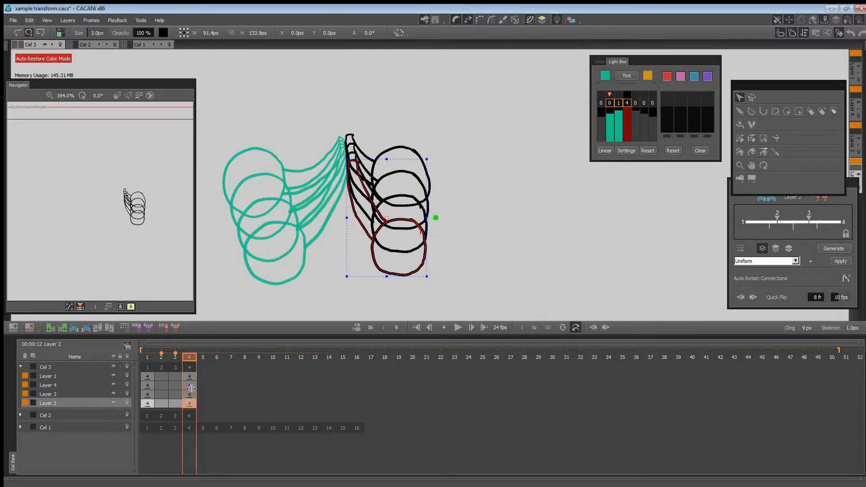
left_click_drag(191, 388, 357, 382)
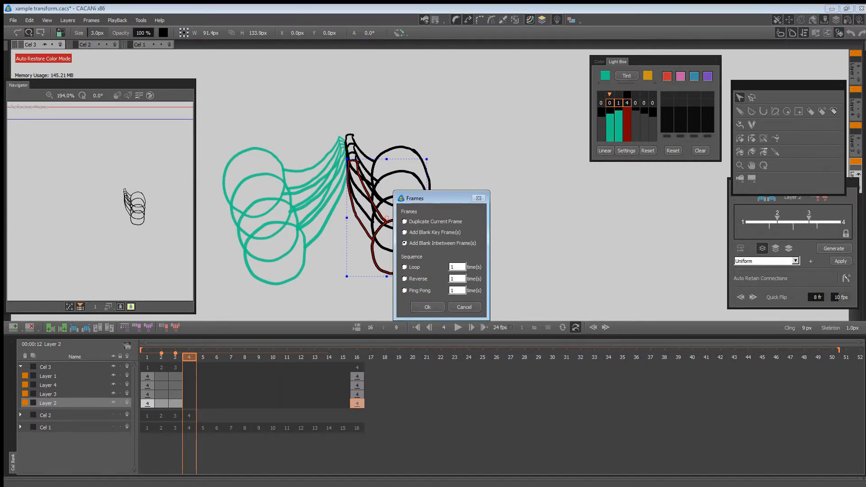
left_click(439, 307)
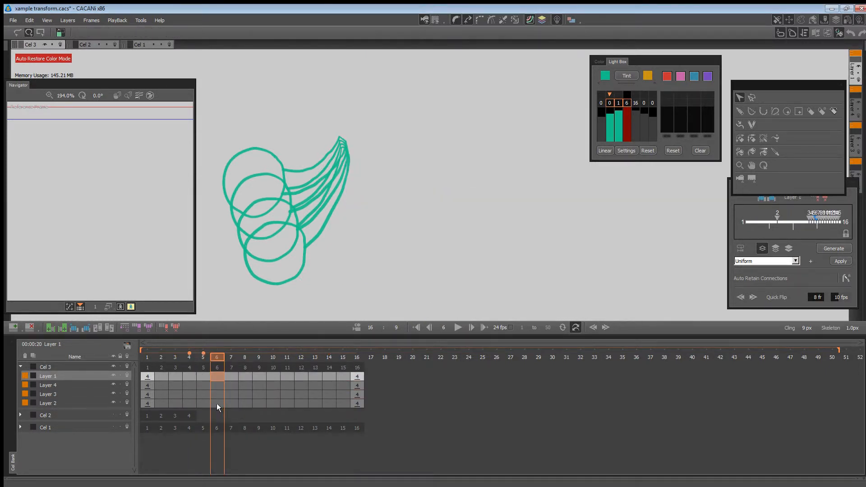
Generate the inbetweens from frame 1 to frame 16 on all four layers of Cel 3 and preview the first frames.
left_click(149, 360)
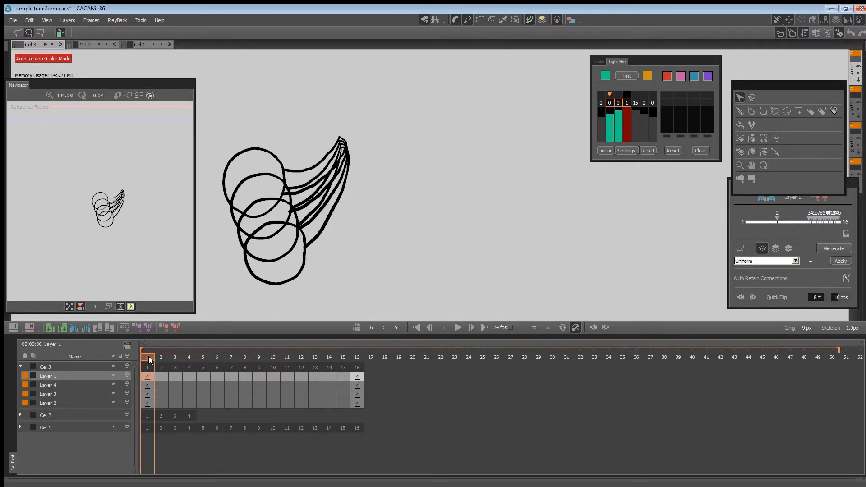
left_click(357, 359)
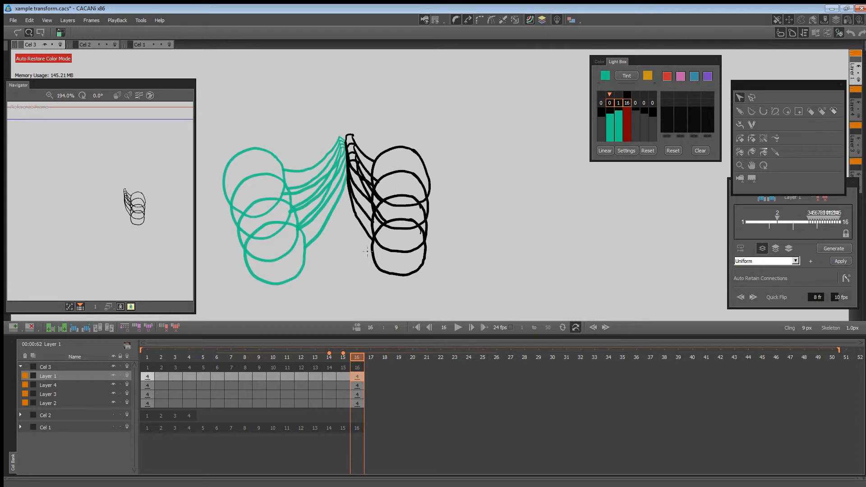
left_click(175, 377)
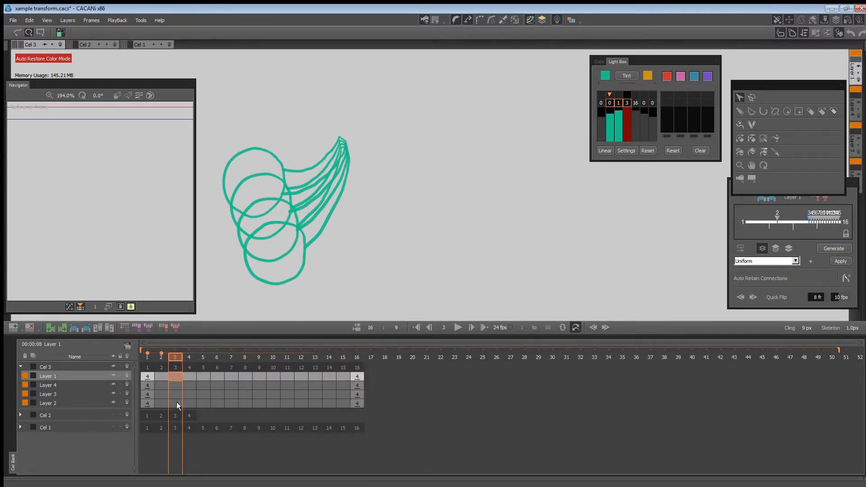
left_click(177, 403, "shift")
right_click(175, 388)
left_click(219, 261)
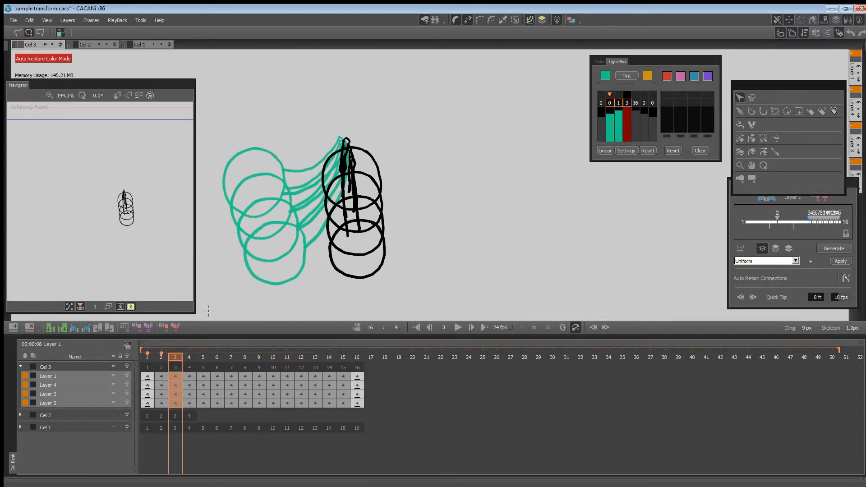
left_click(150, 357)
left_click_drag(149, 357, 175, 357)
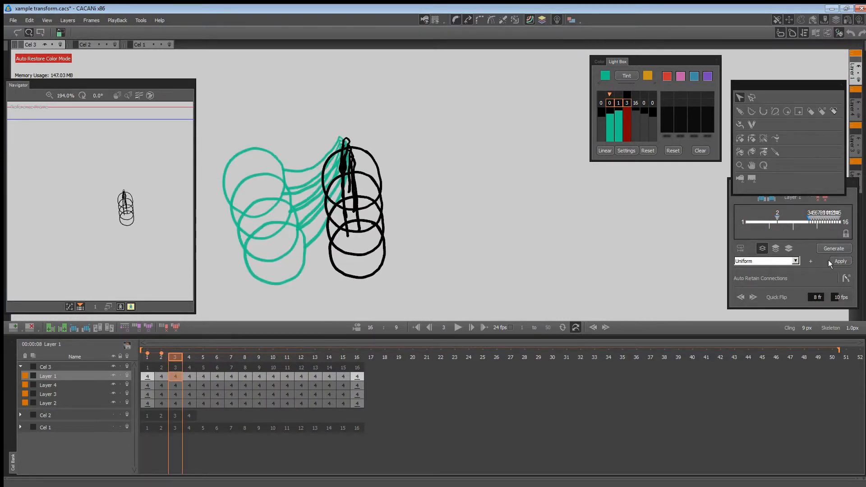
Apply Uniform timing to all four layers and regenerate their inbetweens.
left_click(179, 404, "shift")
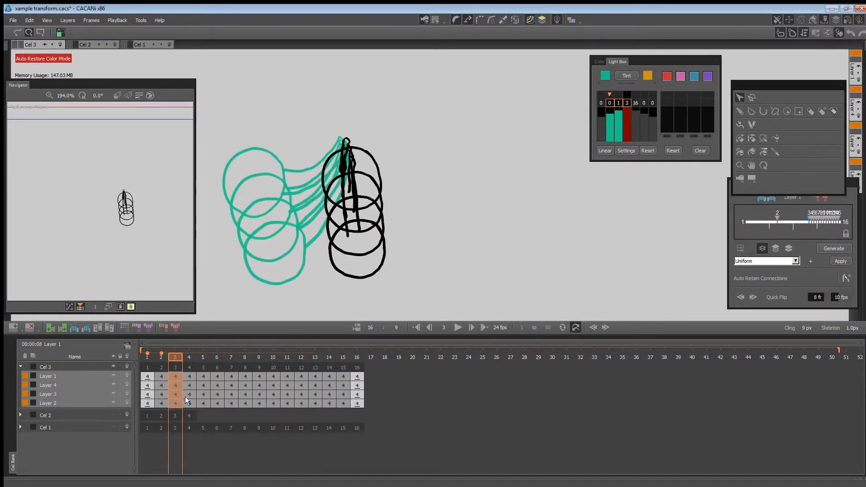
left_click(840, 261)
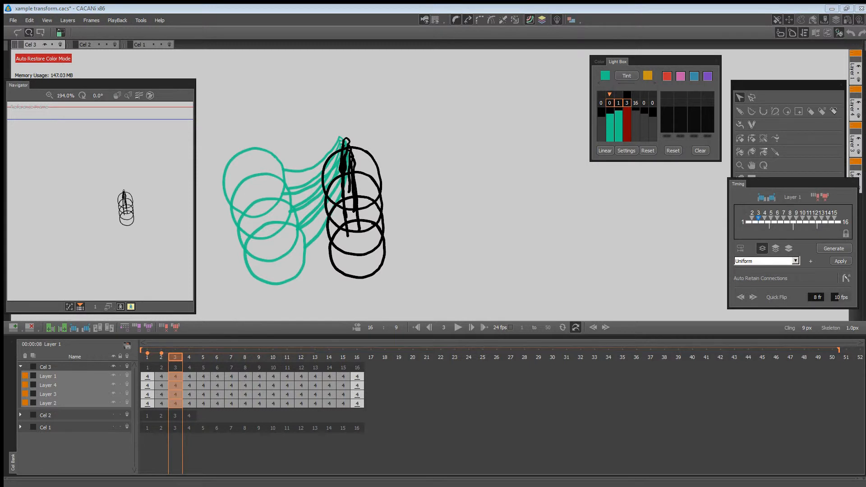
left_click(834, 248)
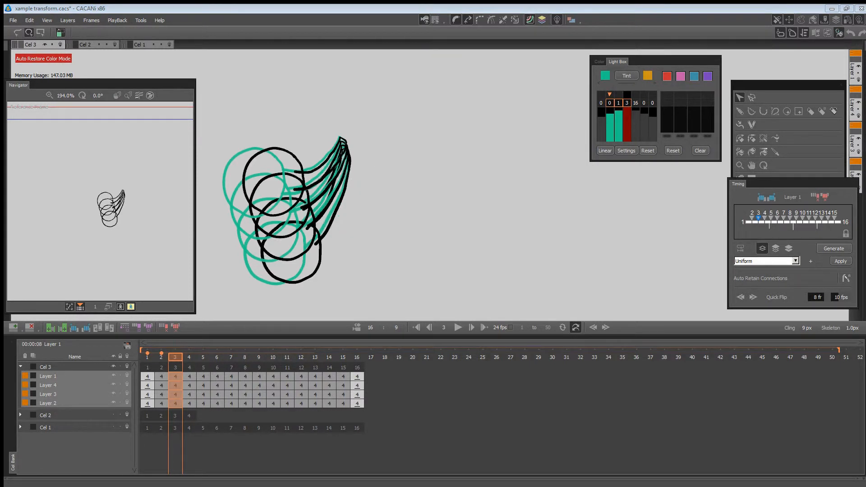
Reduce the light box to a single previous drawing and scrub back from frame 3 to frame 1.
left_click(147, 354)
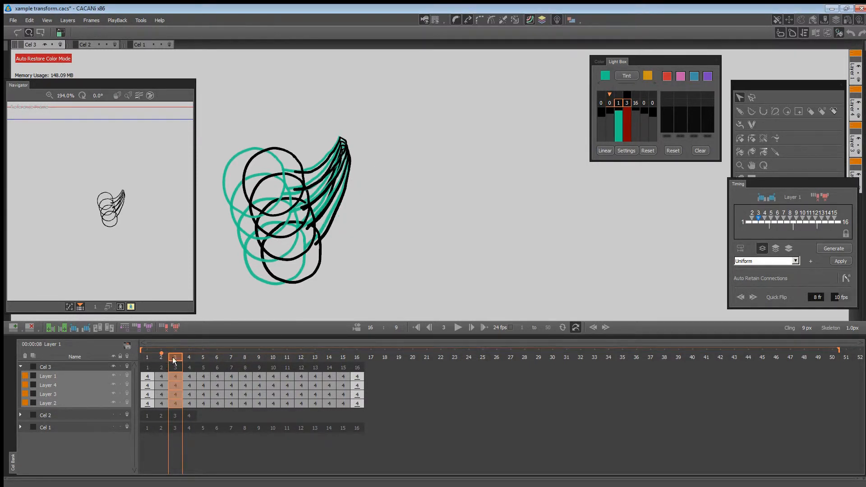
mouse_move(174, 359)
left_mouse_down()
mouse_move(148, 359)
mouse_move(367, 363)
mouse_move(148, 360)
left_mouse_up()
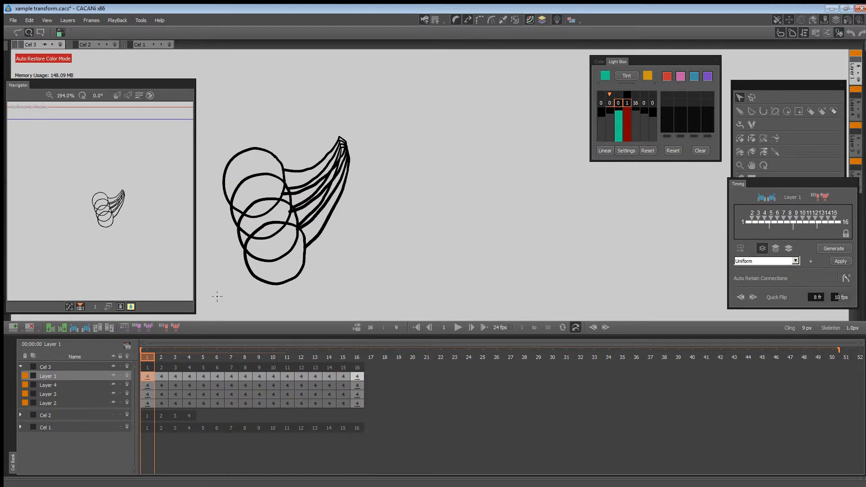
mouse_move(151, 358)
left_mouse_down()
mouse_move(371, 357)
mouse_move(160, 358)
mouse_move(301, 357)
mouse_move(231, 357)
mouse_move(262, 351)
mouse_move(174, 357)
mouse_move(357, 357)
mouse_move(140, 358)
left_mouse_up()
Clear the drawings on Layers 4, 3 and 2 at frames 1, 7 and 13.
left_click_drag(147, 388, 148, 403)
left_click(149, 394)
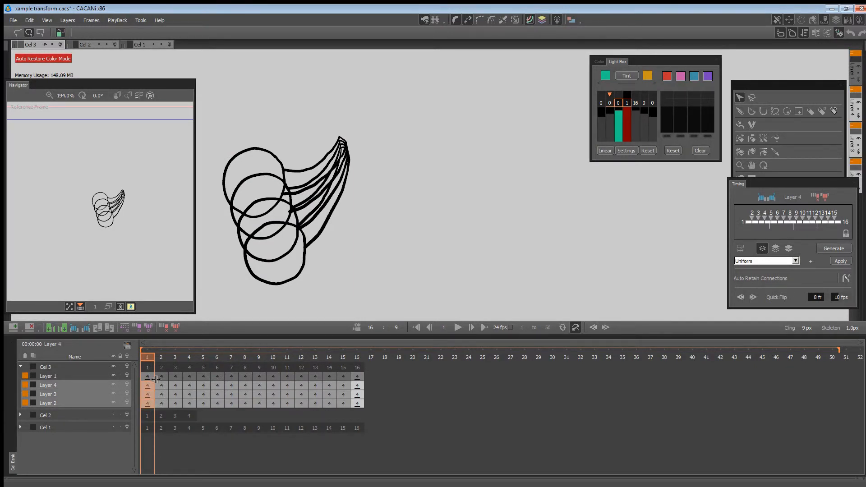
left_click(229, 387, "shift")
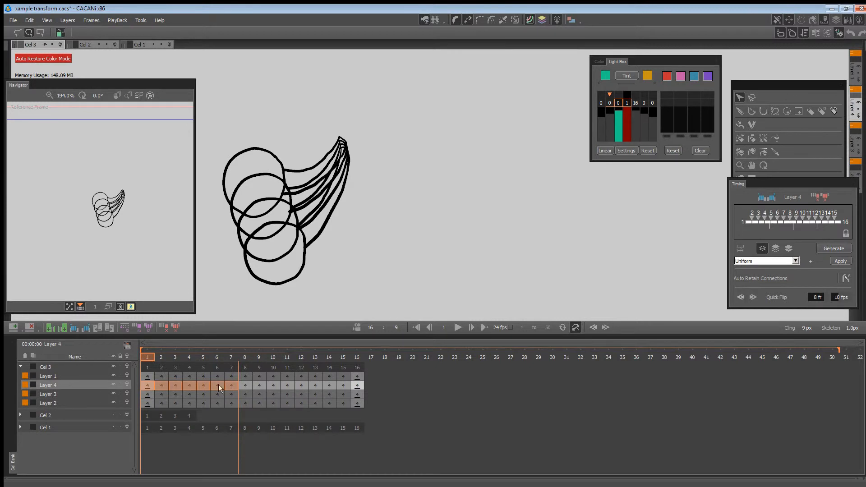
left_click(147, 403, "shift")
left_click(230, 386, "ctrl")
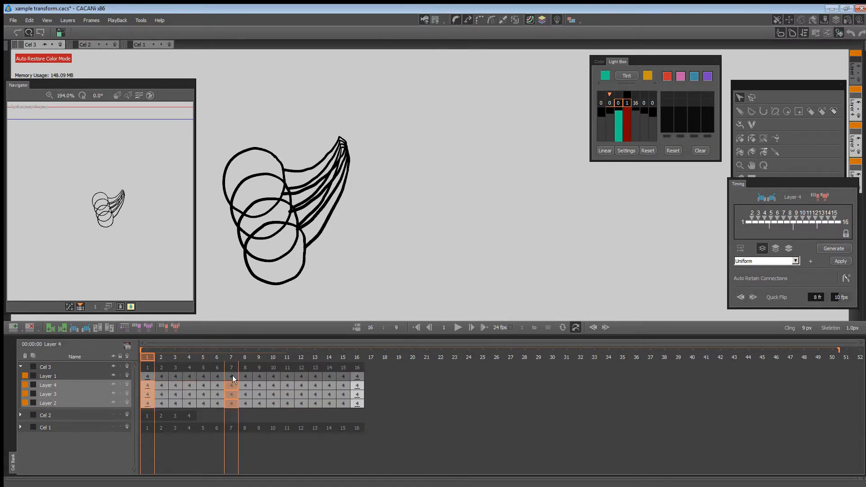
left_click(314, 385, "ctrl")
key("Delete")
Clear the drawings on Layers 1, 3 and 2 at frames 2, 6, 8, 12 and 14.
left_click(161, 377)
left_click(161, 394, "ctrl")
left_click(161, 403, "ctrl")
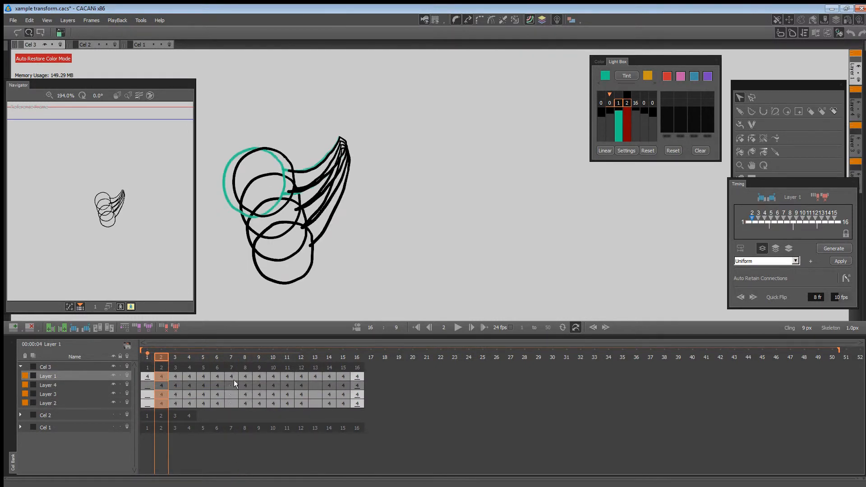
left_click(218, 377, "ctrl")
left_click(245, 377, "ctrl")
left_click(301, 378, "ctrl")
left_click(329, 381, "ctrl")
left_click(125, 328)
Clear the drawings on Layers 1, 4 and 2 at frames 3, 5, 9, 11 and 15.
left_click(175, 378)
left_click(175, 387, "ctrl")
left_click(175, 395, "ctrl")
left_click(205, 379, "ctrl")
left_click(261, 377, "ctrl")
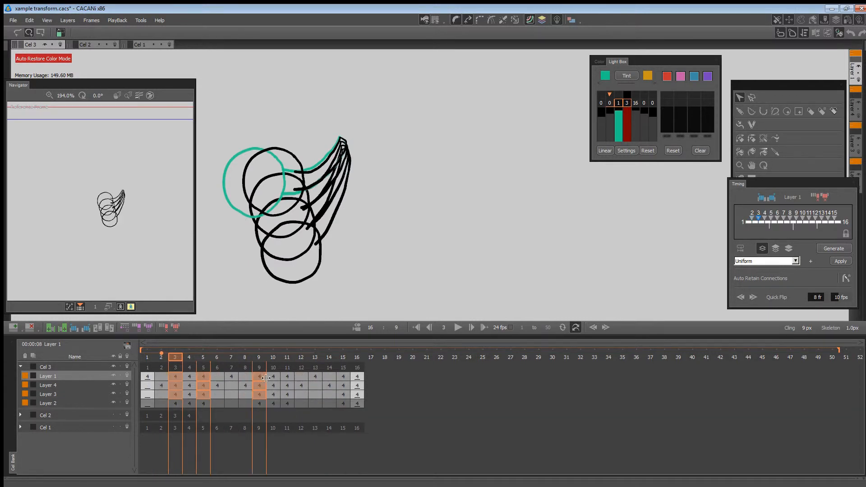
left_click(176, 404)
left_click(176, 386, "ctrl")
left_click(176, 377, "ctrl")
left_click(205, 382, "ctrl")
left_click(262, 381, "ctrl")
left_click(288, 382, "ctrl")
left_click(345, 383, "ctrl")
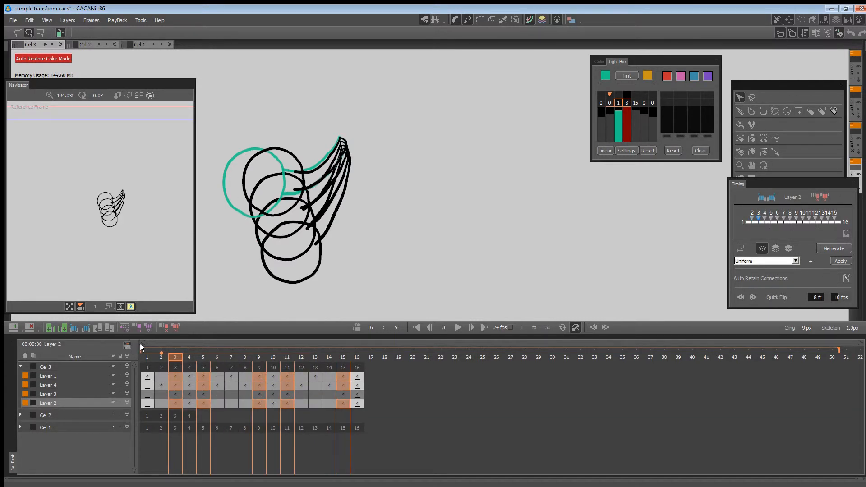
left_click(125, 327)
Clear the drawings on Layers 1, 4 and 3 at frames 4, 10 and 16.
left_click(186, 379)
left_click(187, 386, "ctrl")
left_click(188, 395, "ctrl")
left_click(273, 379, "ctrl")
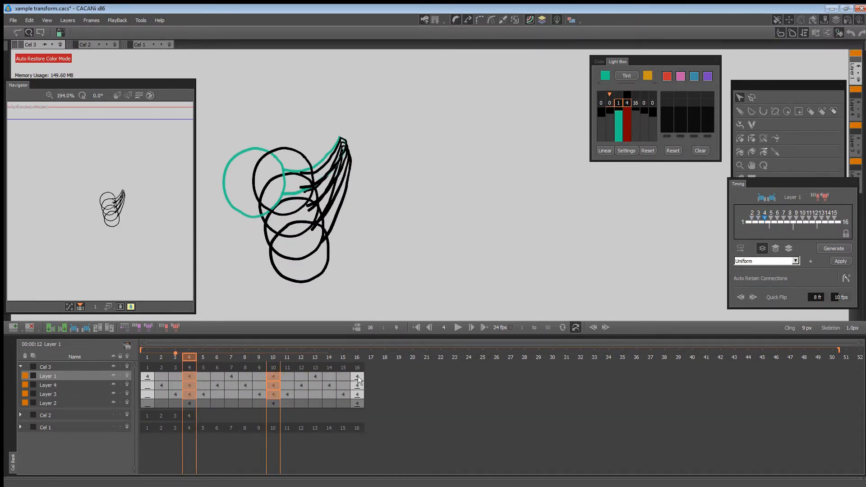
left_click(358, 378, "ctrl")
left_click(123, 328)
Compare the ball-and-arm drawings on frame 1 of Layer 1 and frame 2 of Layer 4.
left_click(147, 376)
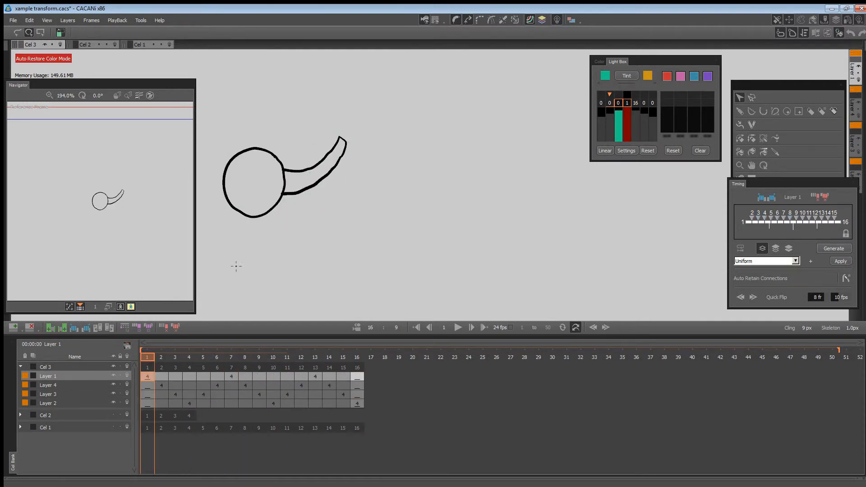
left_click(161, 386)
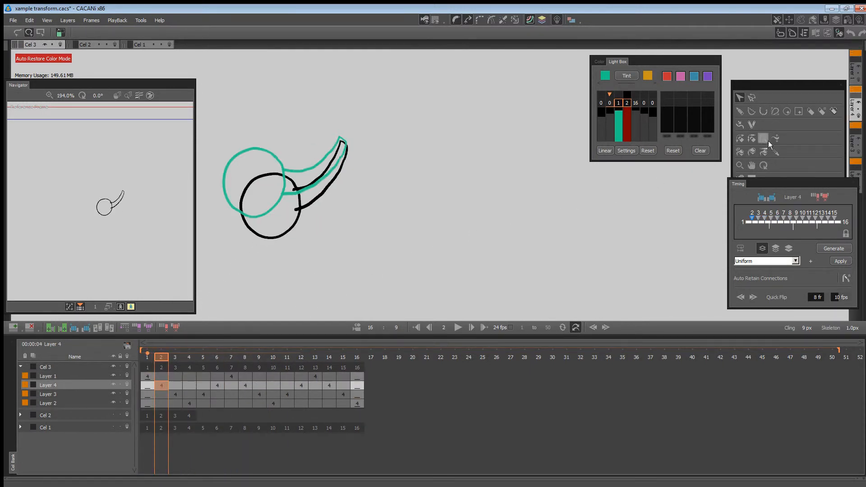
left_click(740, 138)
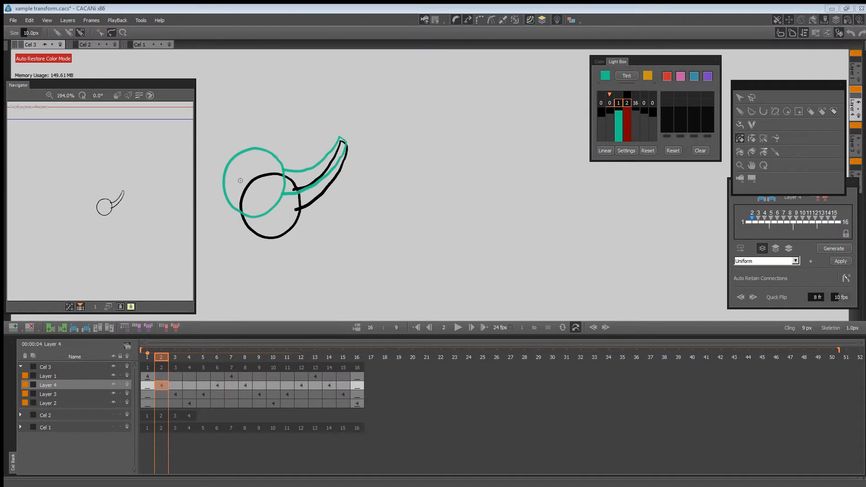
key("Left")
key("Left")
key("Right")
key("Right")
key("Left")
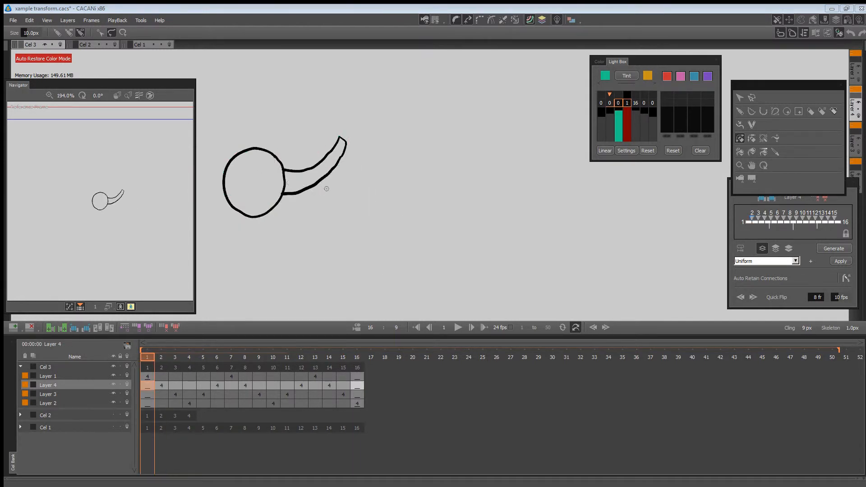
Step through frames 1 to 16 and examine where the ball and arm outlines meet.
key("Right")
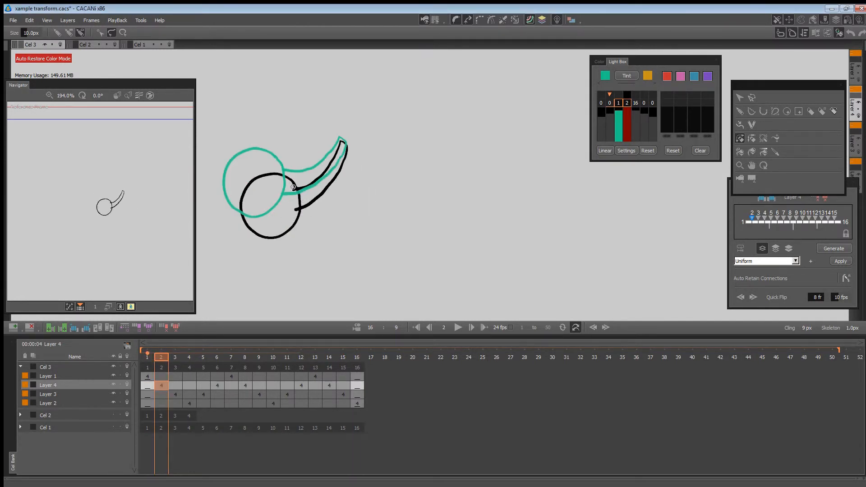
key("Right")
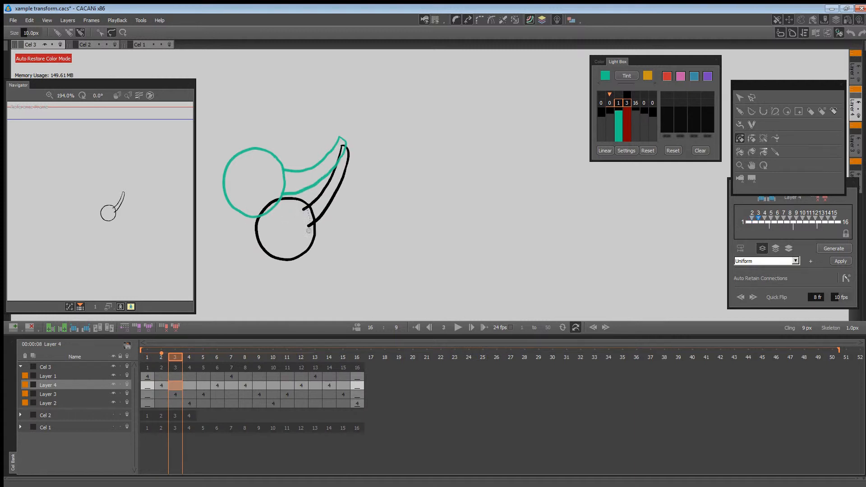
key("Right")
key("Right")
key("Right")
key("Right")
key("Right")
key("Right")
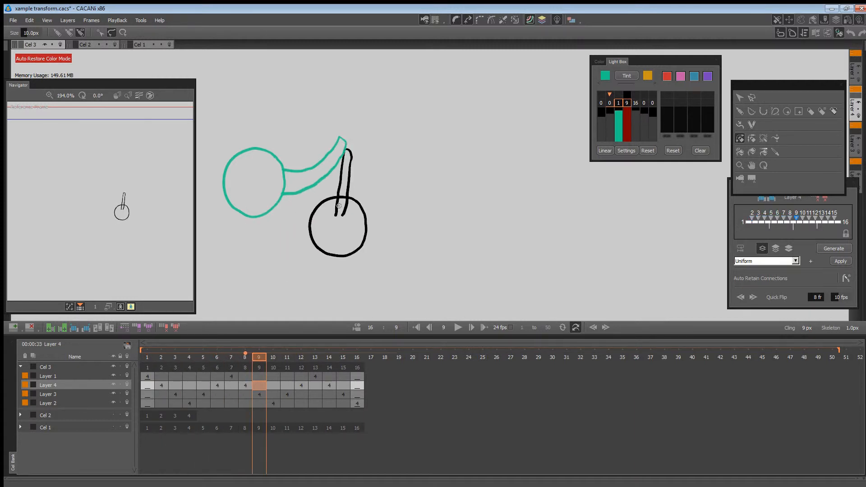
key("Right")
key("Right")
key("Right")
key("Right")
key("Right")
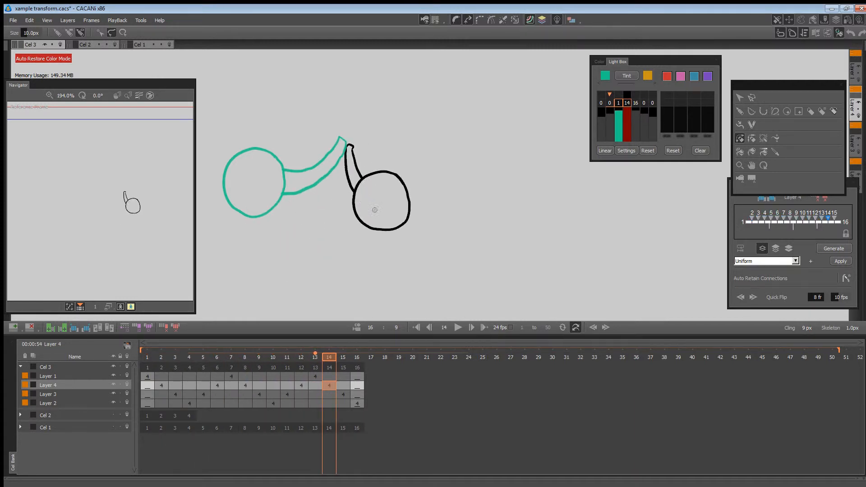
key("Right")
key("Right")
mouse_move(356, 351)
left_mouse_down()
mouse_move(172, 351)
mouse_move(334, 348)
mouse_move(190, 355)
mouse_move(356, 344)
mouse_move(169, 338)
left_mouse_up()
Turn on Show Closed Regions and close the stroke gaps in the ball-and-arm drawing on frame 1.
left_click(764, 139)
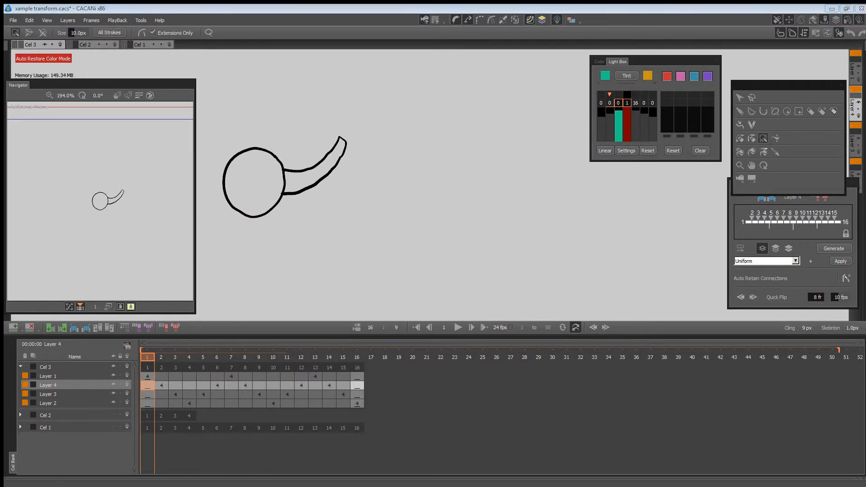
left_click(572, 19)
left_click(588, 68)
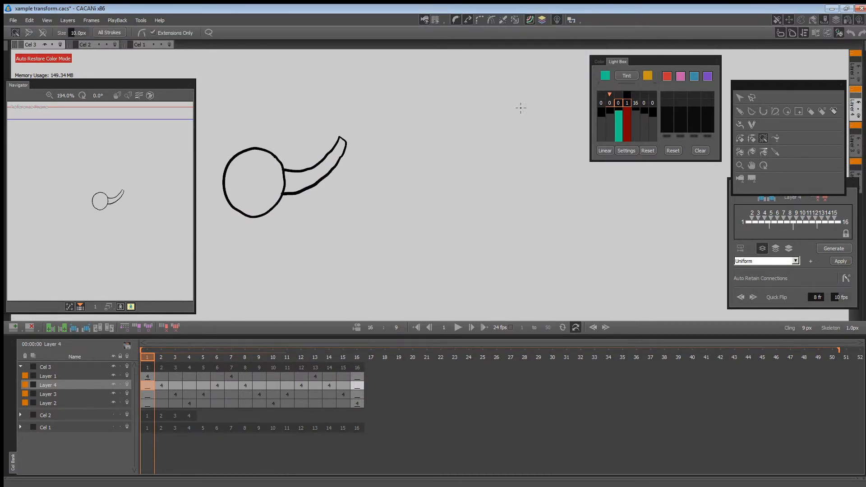
left_click_drag(317, 185, 318, 184)
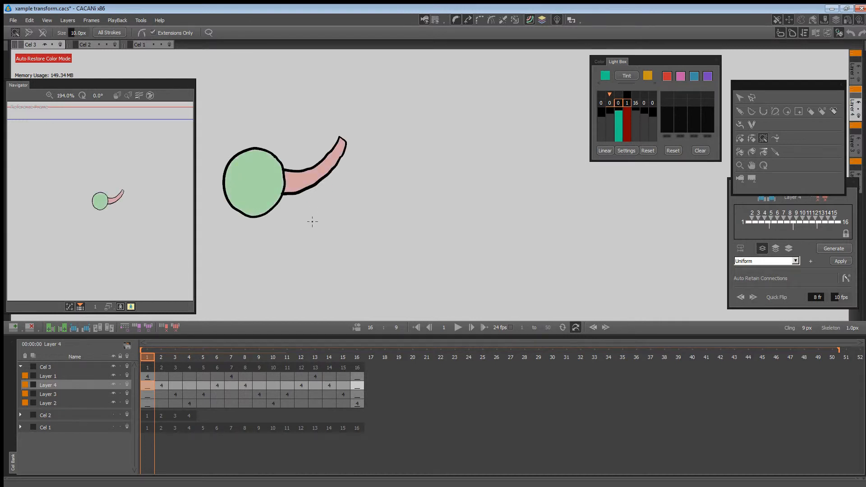
Close the gaps between the ball and arm on frames 2 to 7, applying extensions only to all strokes.
key("Right")
key("Right")
key("Right")
key("Right")
key("Right")
key("Right")
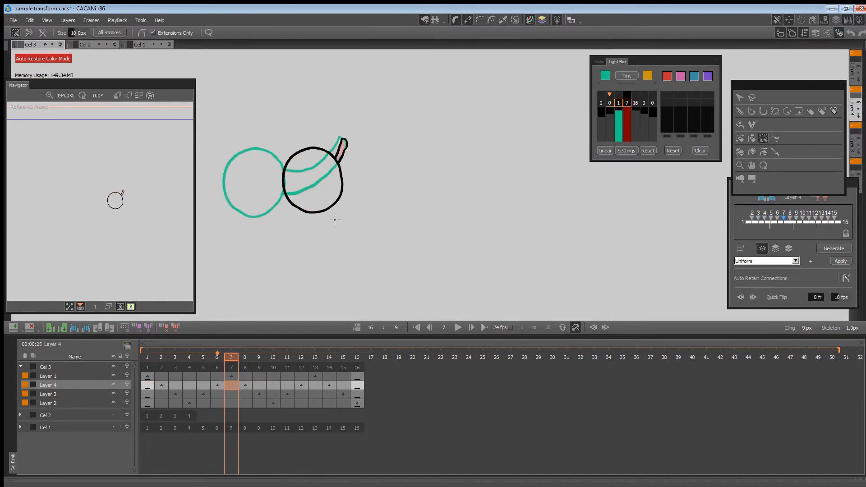
key("Right")
key("Left")
key("Left")
key("Left")
key("Left")
key("Right")
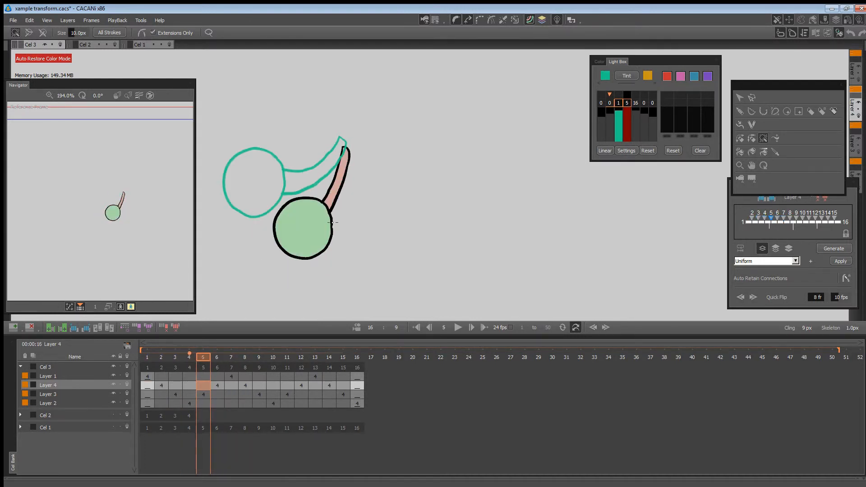
key("Right")
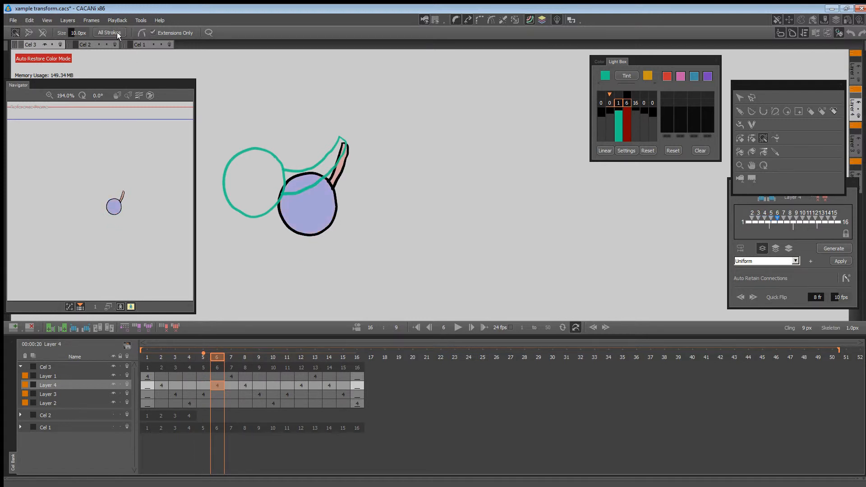
key("Right")
left_click(116, 33)
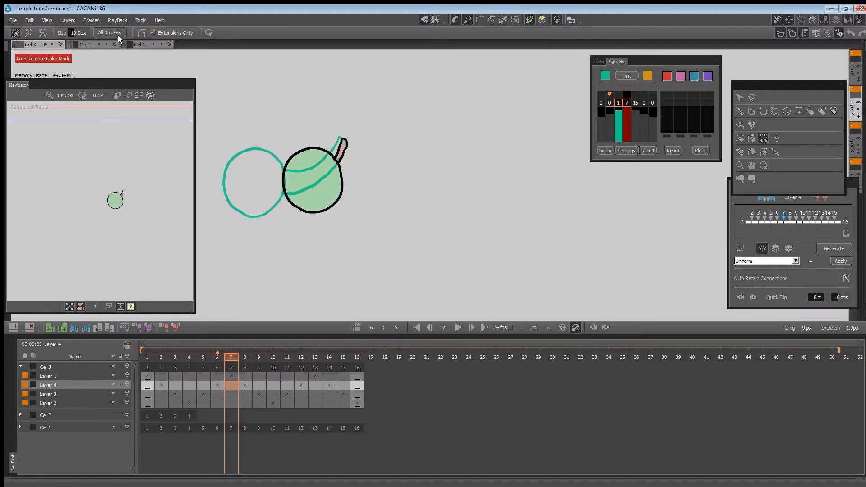
Close the gaps between the ball and arm on frames 8 to 16, applying extensions only to all strokes.
key("Right")
key("Right")
key("Right")
key("Right")
key("Right")
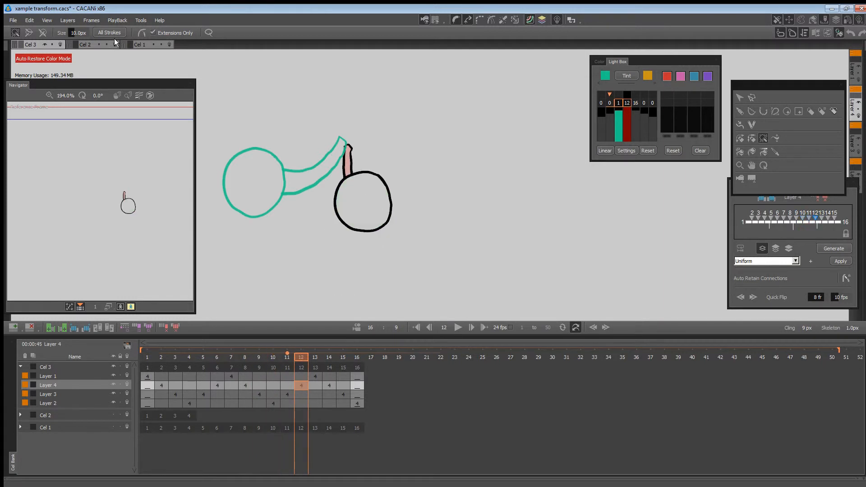
left_click(114, 34)
key("Right")
left_click(115, 33)
key("Right")
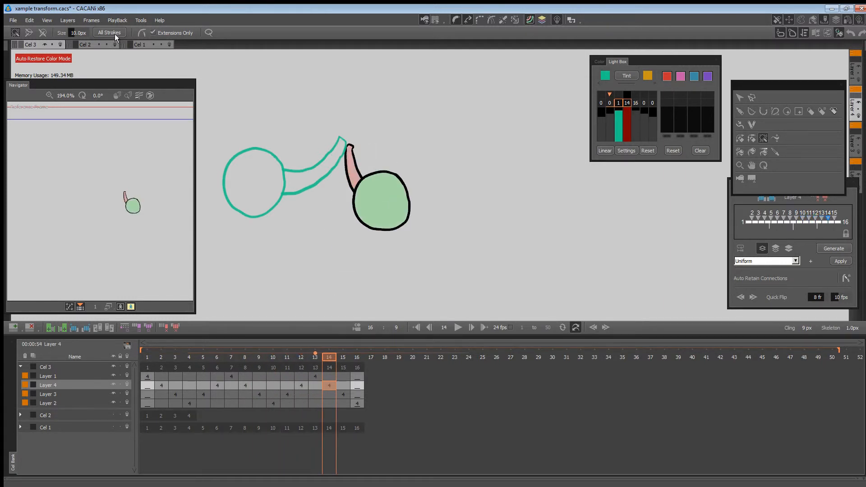
key("Right")
key("Right")
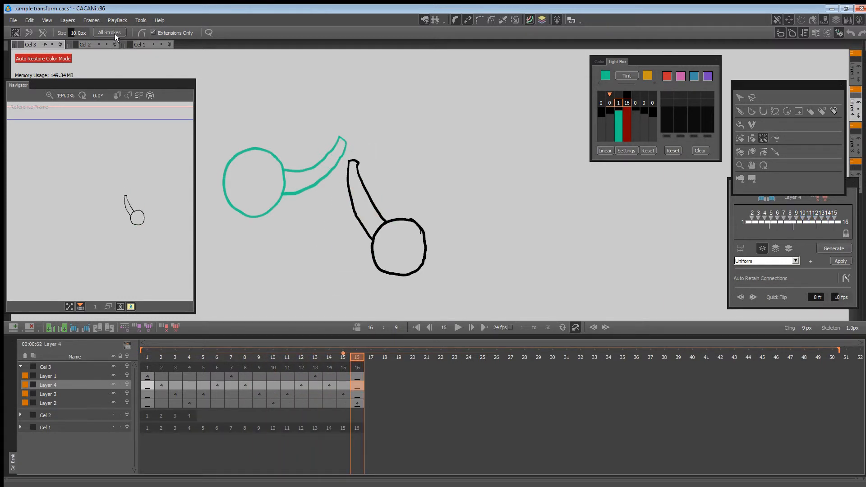
key("Left")
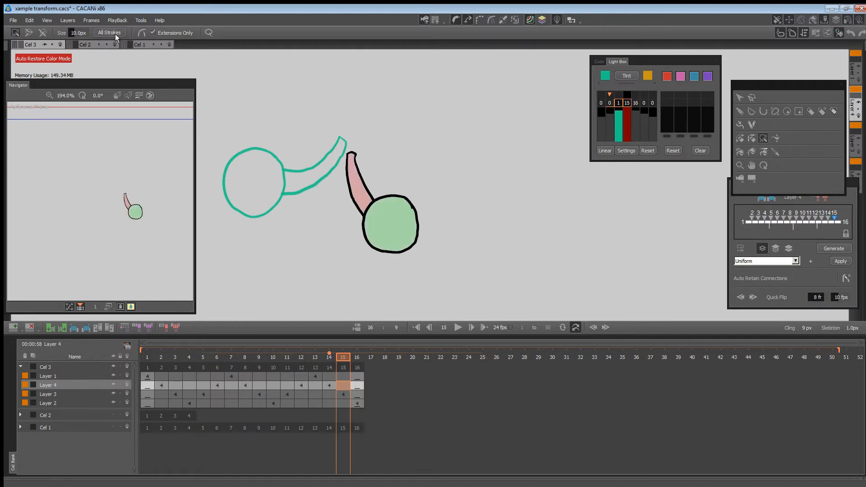
key("Right")
left_click(116, 35)
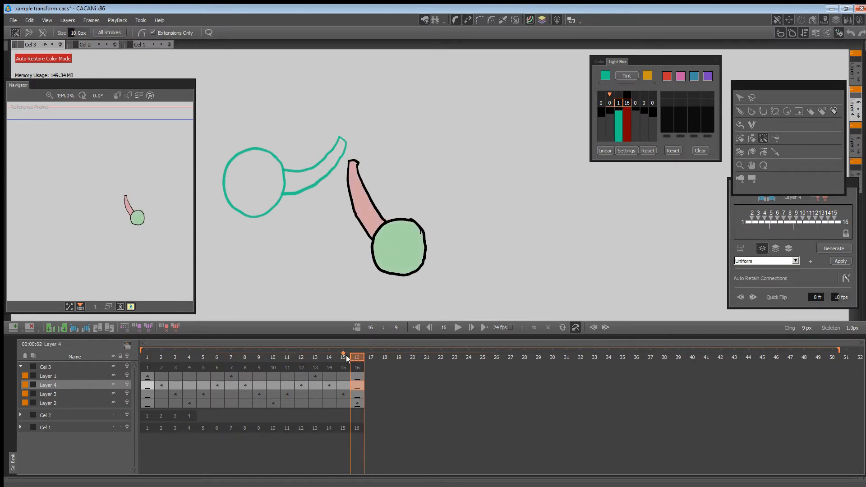
left_click_drag(346, 356, 140, 344)
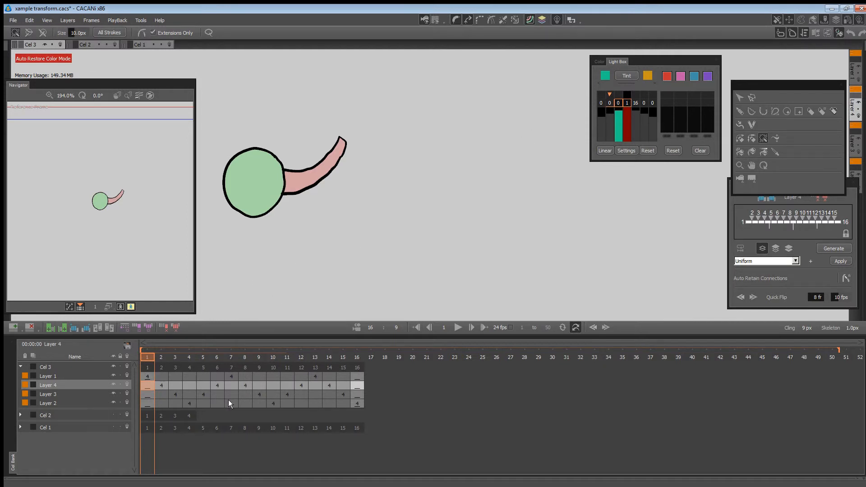
Move the drawings on frames 2, 3 and 4 from Layers 4, 3 and 2 to Layer 1.
left_click(147, 376)
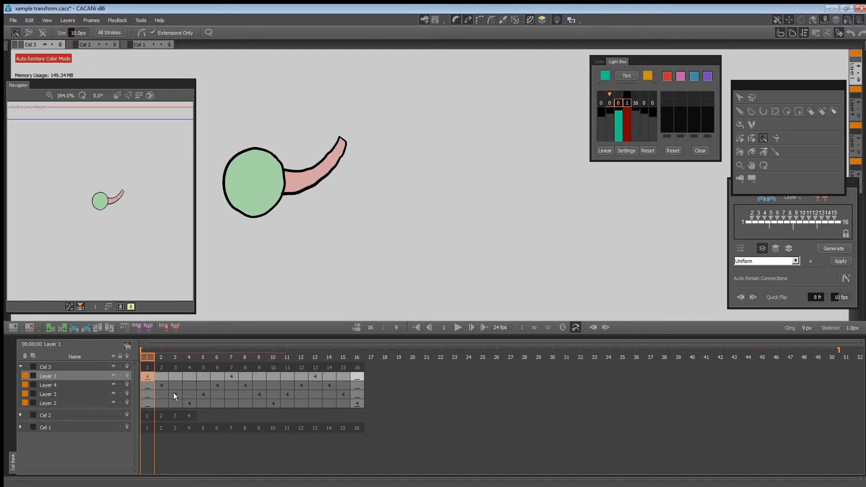
left_click(740, 98)
left_click(165, 384)
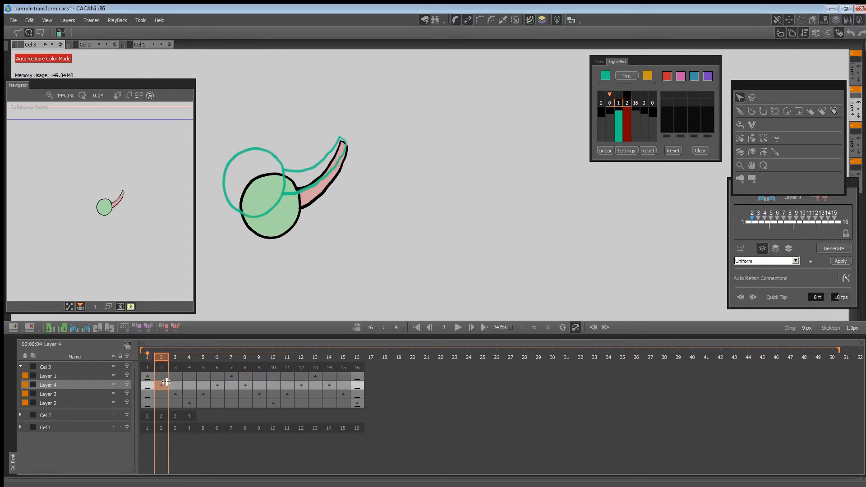
left_click_drag(377, 188, 318, 265)
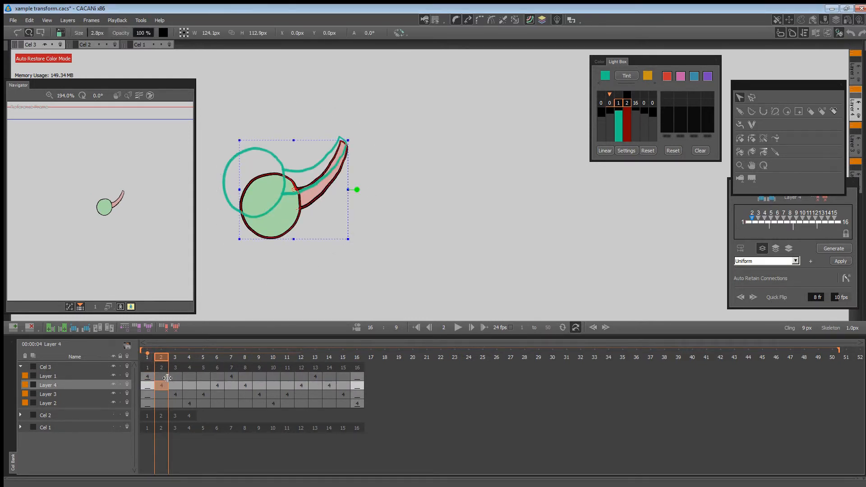
left_click_drag(169, 380, 189, 377)
left_click(176, 395)
left_click(189, 402)
left_click(189, 381)
Move the remaining drawings between frames 5 and 16 from the other layers to Layer 1.
left_click_drag(203, 393, 247, 377)
left_click_drag(261, 395, 355, 380)
left_click(301, 377)
left_click(341, 394)
Remove the emptied Layers 4, 3 and 2 from Cel 3 and return to frame 1 of Layer 1.
left_click(55, 385)
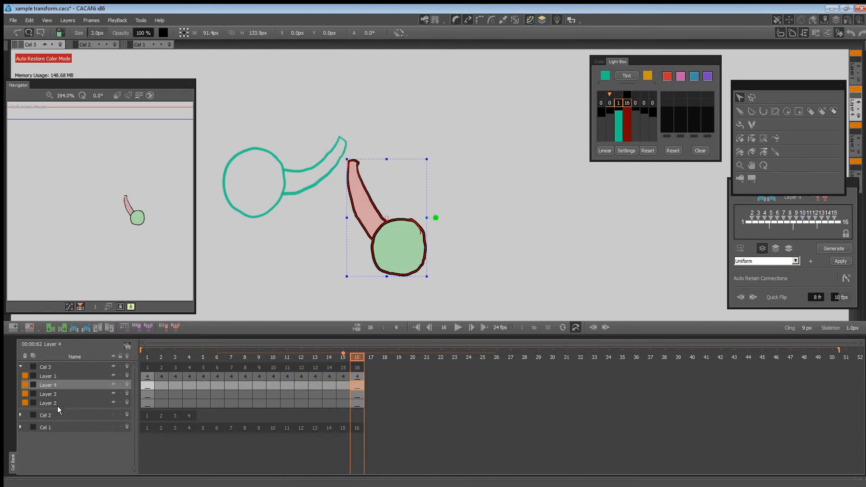
left_click(57, 404, "shift")
right_click(60, 393)
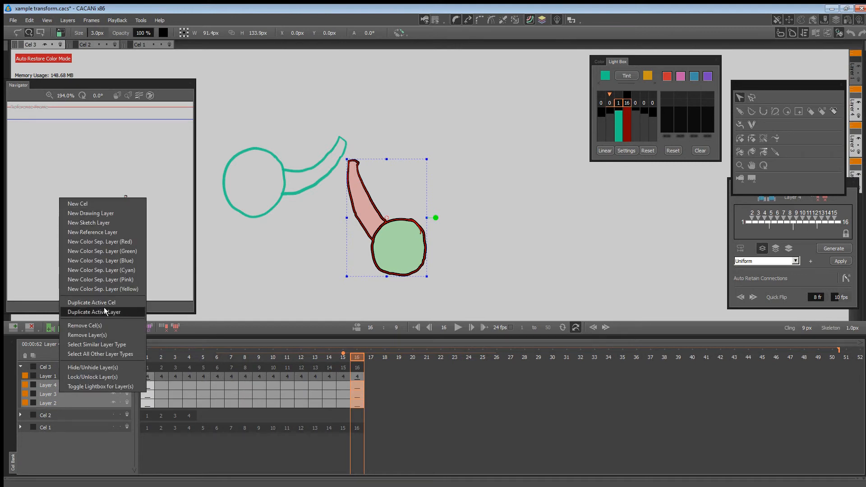
left_click(107, 335)
left_click(148, 377)
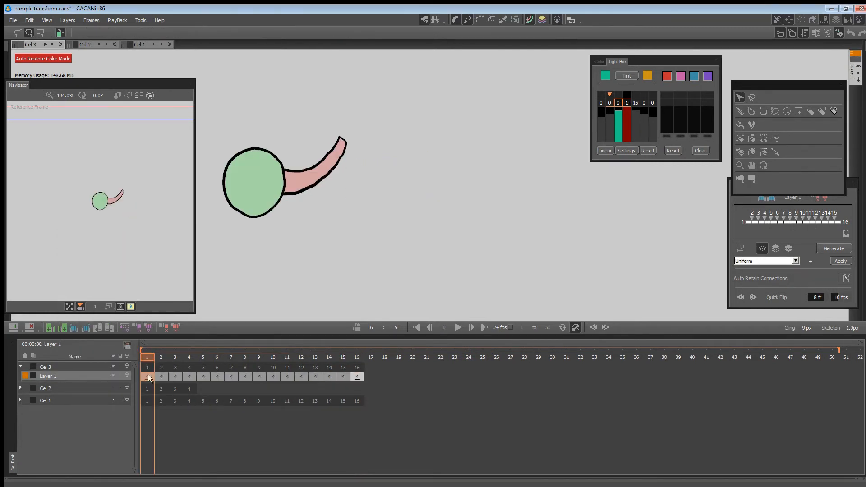
left_click_drag(158, 359, 134, 356)
Open the Auto Coloring settings, place them clear of the drawing, and switch the display to Show Region Colors.
left_click(834, 20)
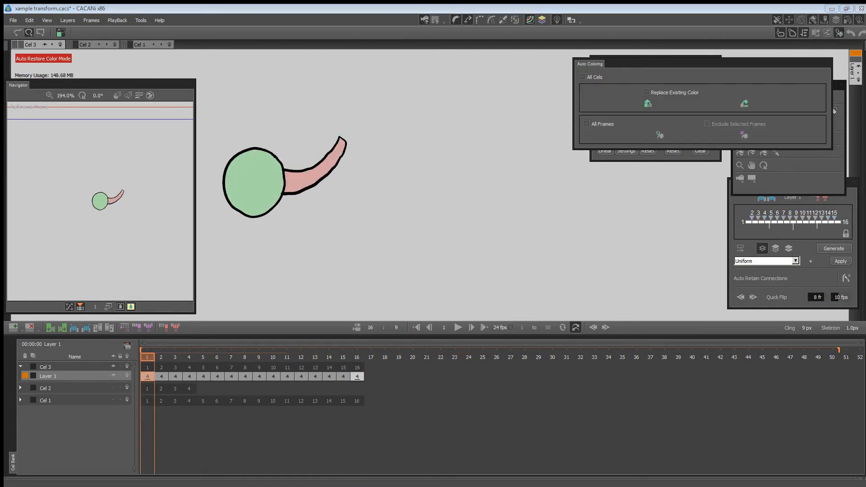
left_click_drag(704, 63, 585, 197)
key("Right")
key("Right")
key("Right")
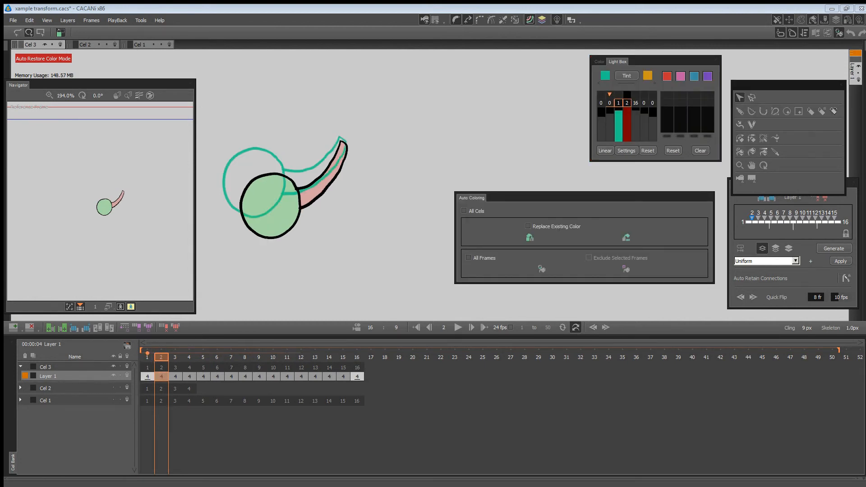
key("Left")
key("Left")
left_click(572, 22)
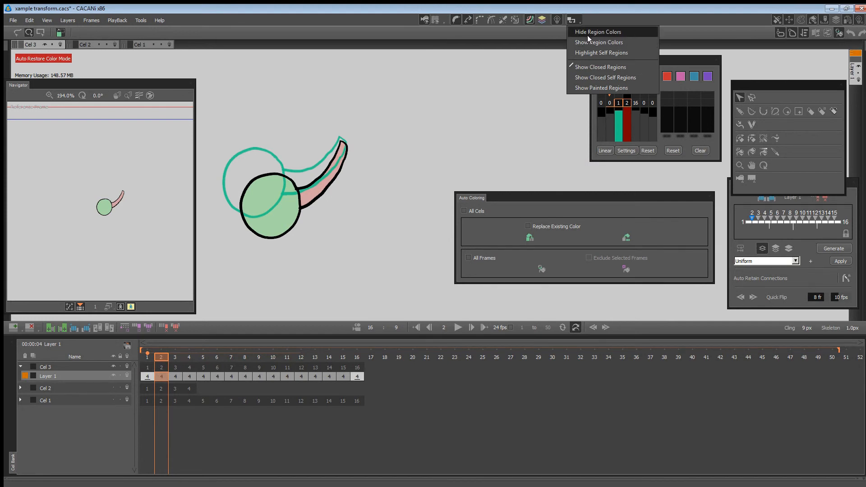
left_click(588, 41)
Fill the arm on frame 1 of Layer 1 with blue, RGB 94, 167, 226.
left_click(752, 152)
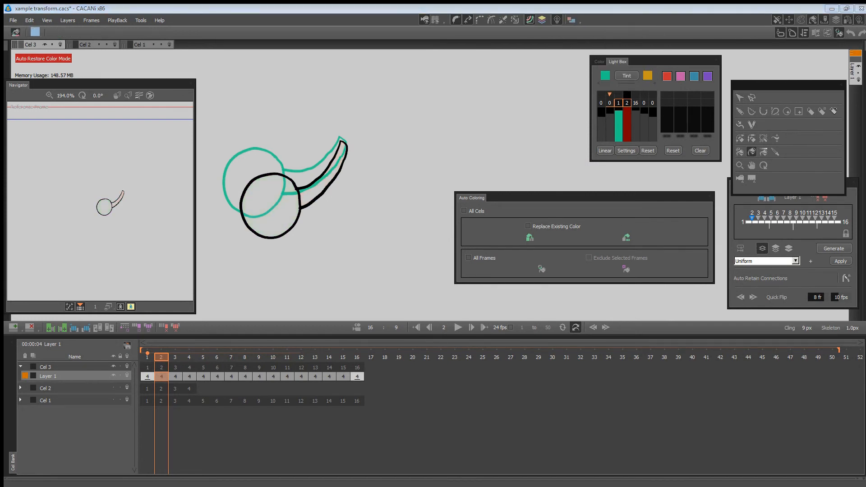
left_click(803, 20)
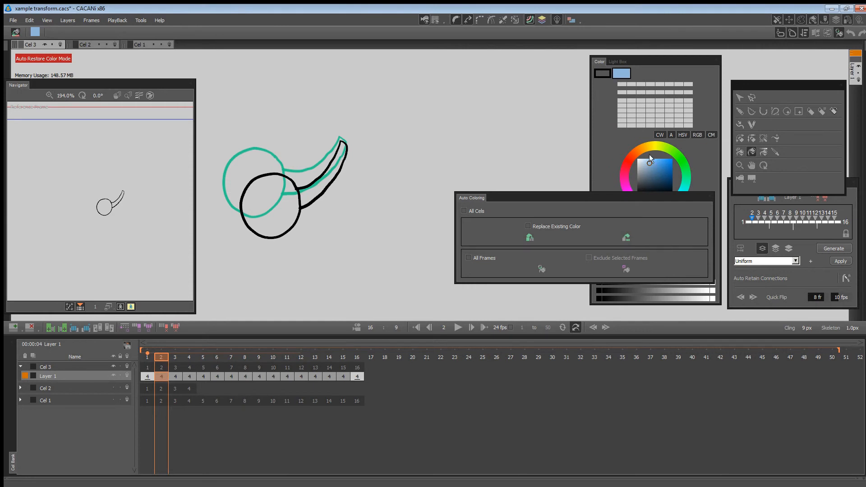
left_click_drag(650, 155, 657, 162)
left_click(147, 376)
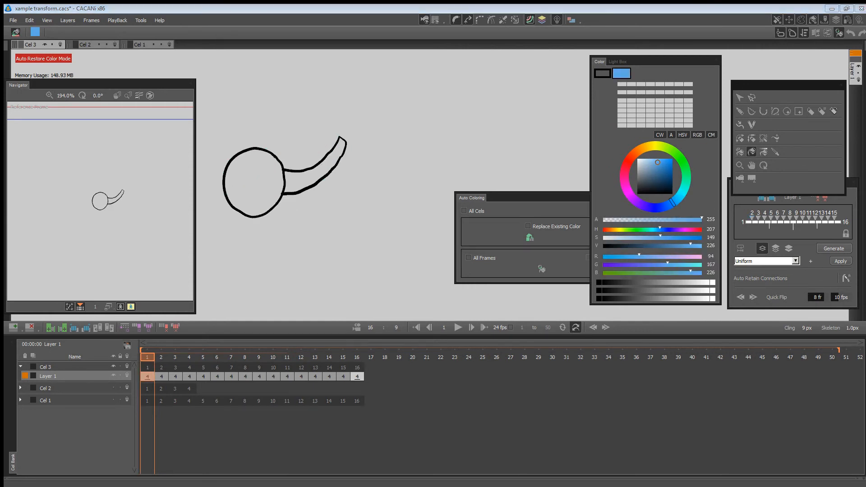
left_click(321, 174)
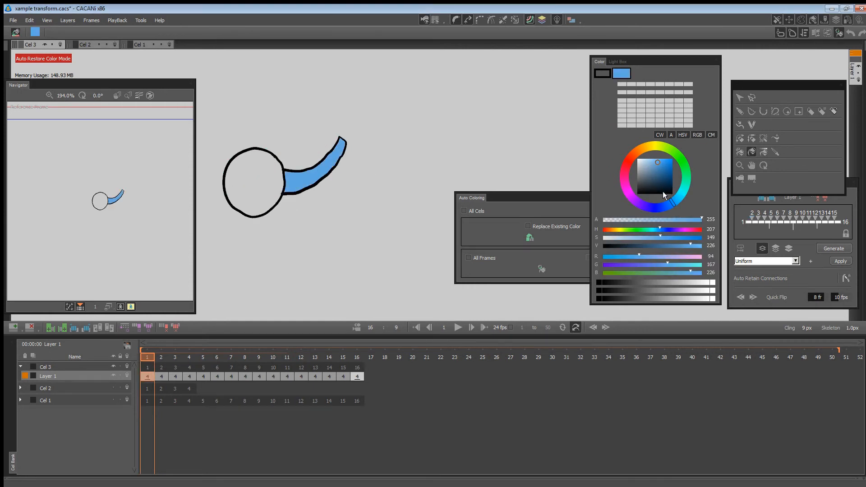
Fill the ball on frame 1 with orange-red, RGB 229, 87, 72, and store the arm's blue and this red as palette swatches.
left_click(628, 161)
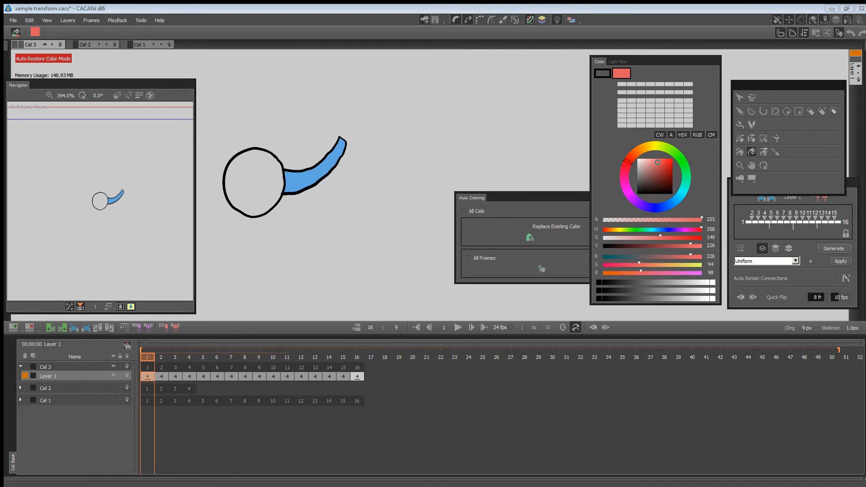
left_click(775, 152)
left_click(752, 151)
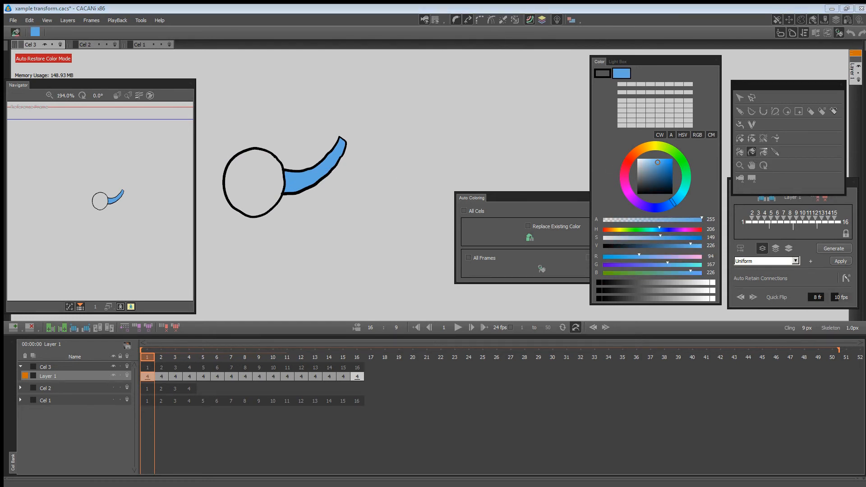
left_click(630, 158)
left_click_drag(658, 161, 662, 160)
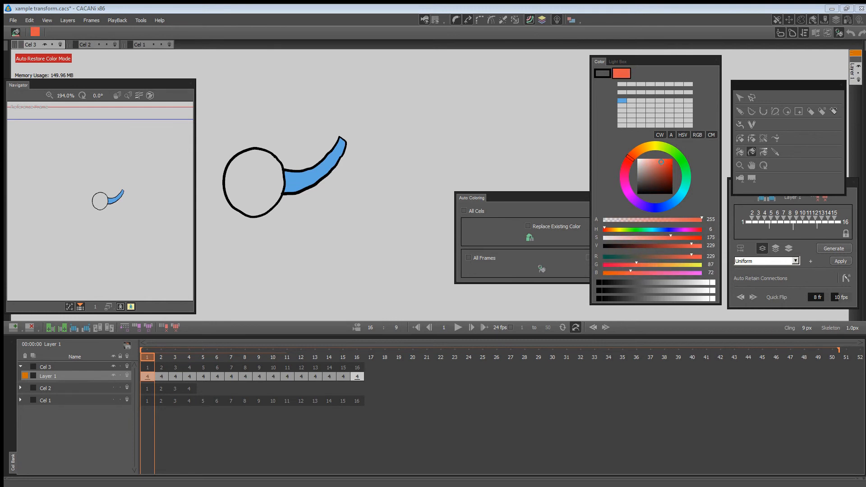
left_click(267, 185)
left_click(632, 101)
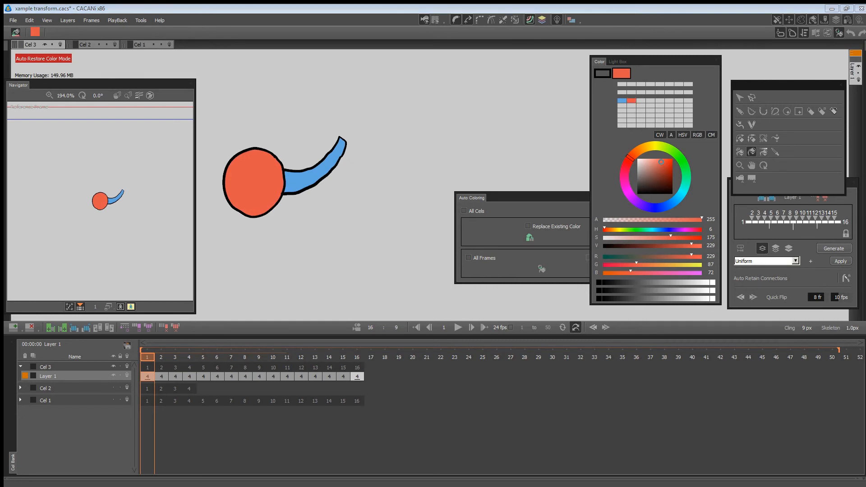
Auto-color the other frames of Layer 1 from the painted frame 1.
left_click(529, 239)
key("Right")
key("Right")
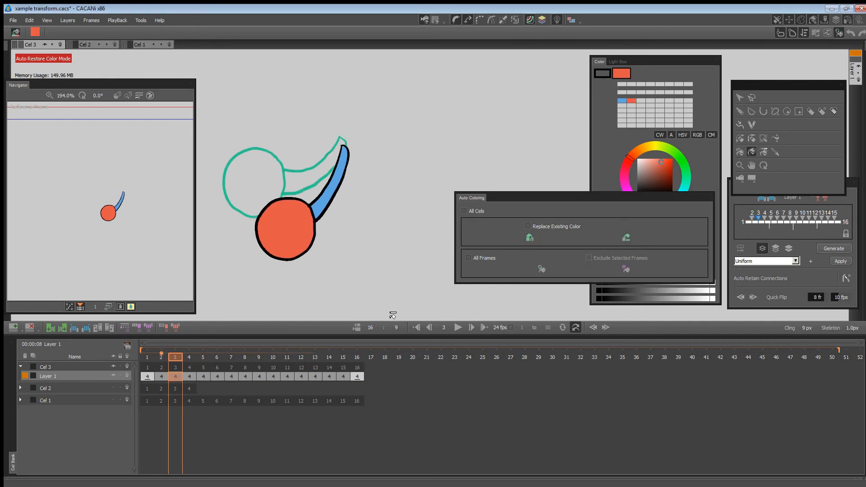
Step and scrub through the 16 frames to check the ball and arm fills.
key("Right")
key("Right")
key("Right")
key("Right")
key("Right")
key("Right")
key("Right")
key("Right")
key("Right")
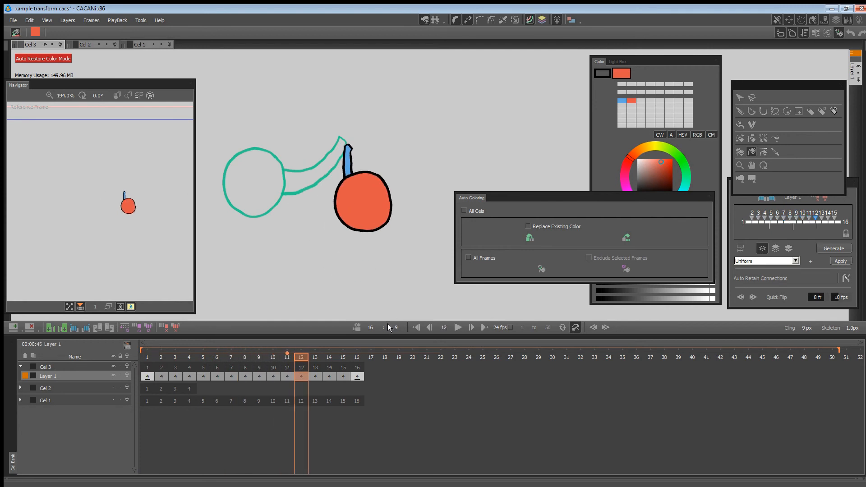
key("Right")
key("Right")
key("Right")
key("Right")
key("Right")
key("Left")
key("Left")
key("Left")
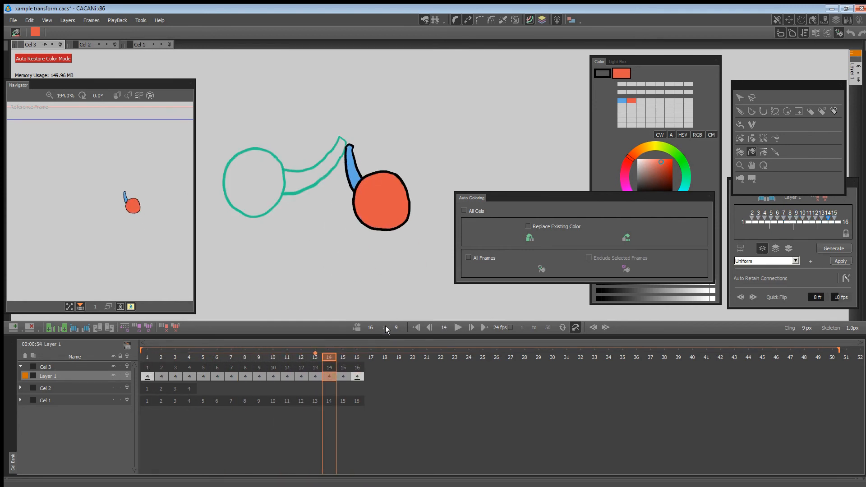
key("Left")
key("Left")
key("Left")
left_click_drag(285, 357, 161, 354)
mouse_move(211, 368)
left_mouse_down()
mouse_move(161, 371)
mouse_move(357, 362)
mouse_move(211, 371)
left_mouse_up()
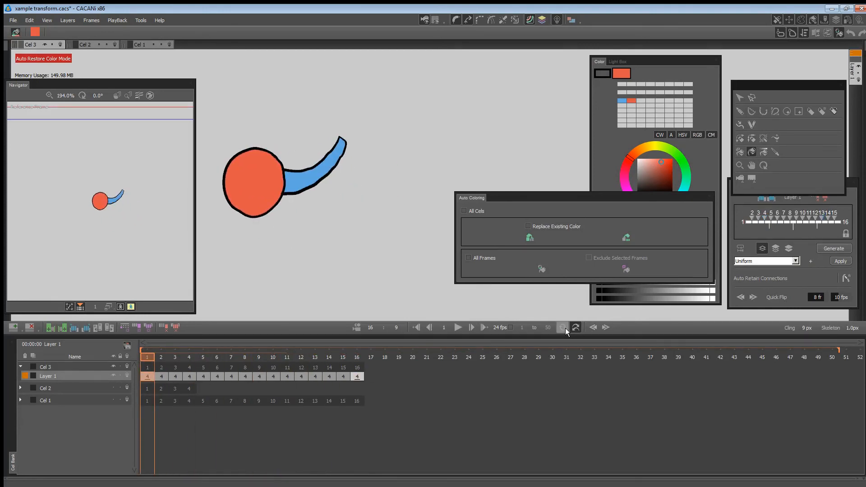
Play the colored animation in a loop and bring up the Light Box settings.
left_click(458, 328)
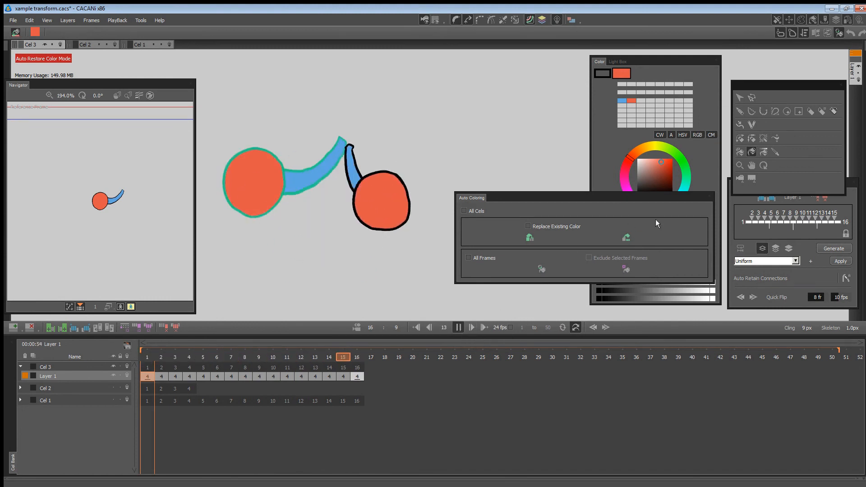
left_click(859, 20)
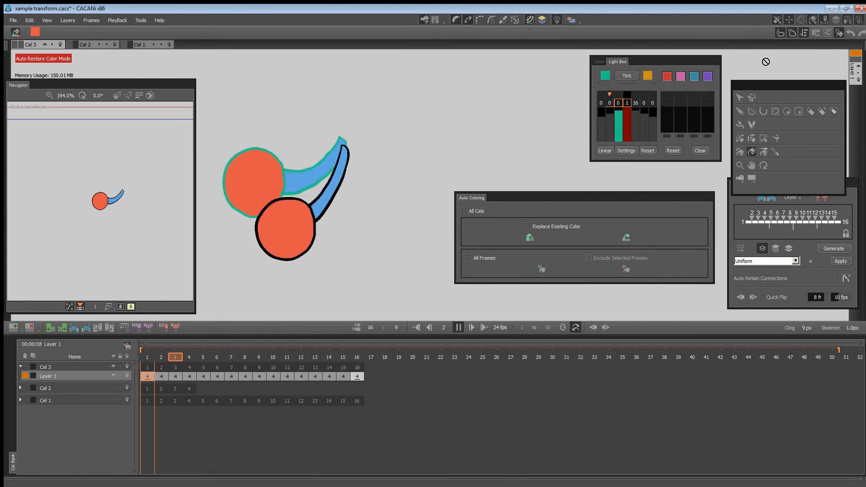